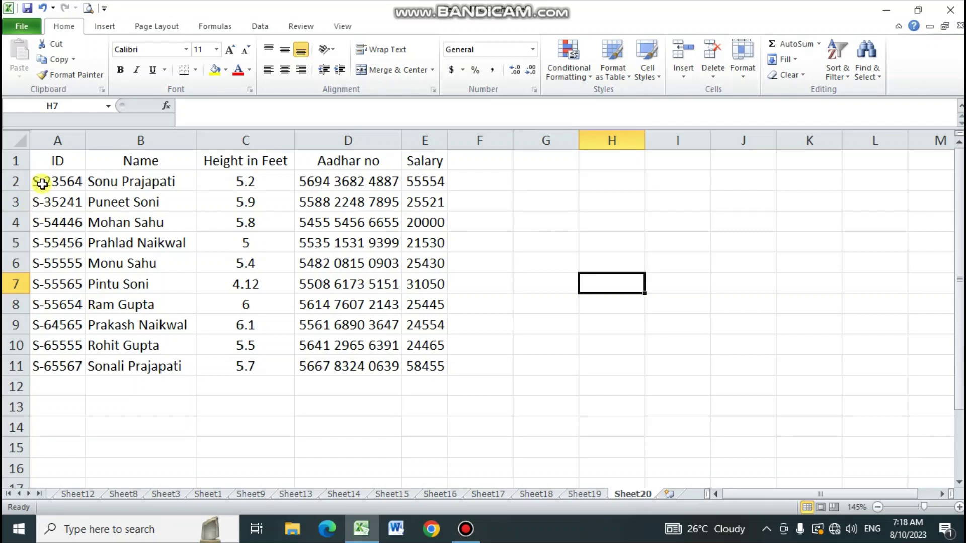
- Insert blank rows above two employee records, then undo both insertions
left_click(13, 201)
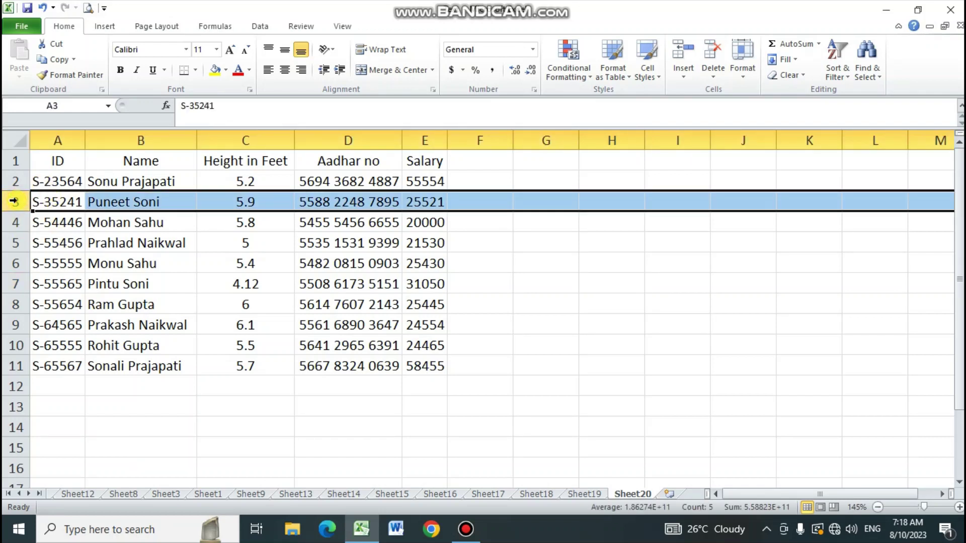
key("ctrl+shift+plus")
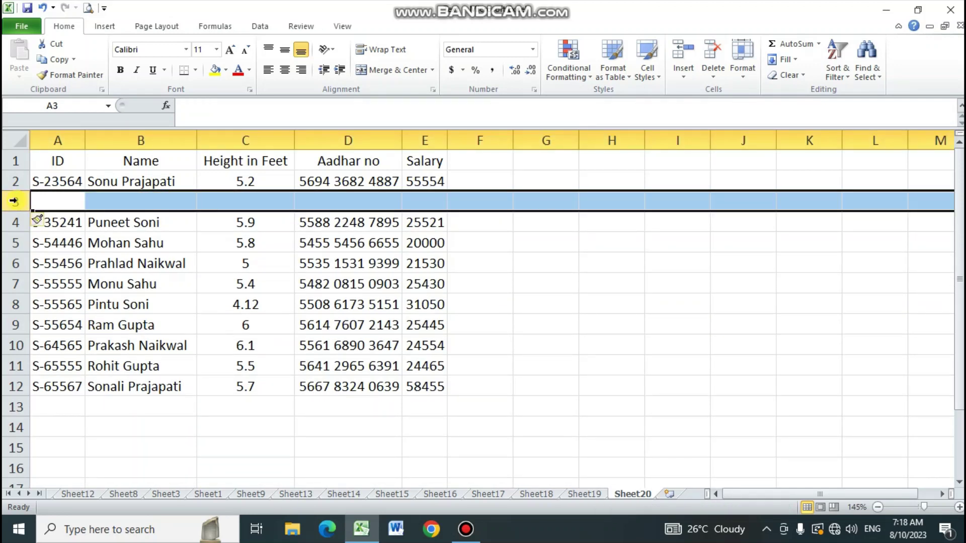
left_click(11, 244)
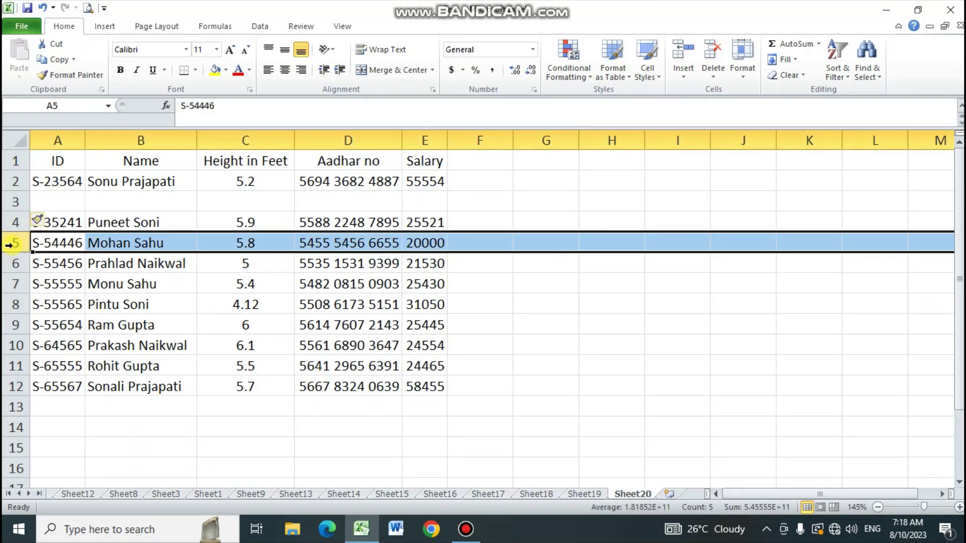
key("ctrl+shift+plus")
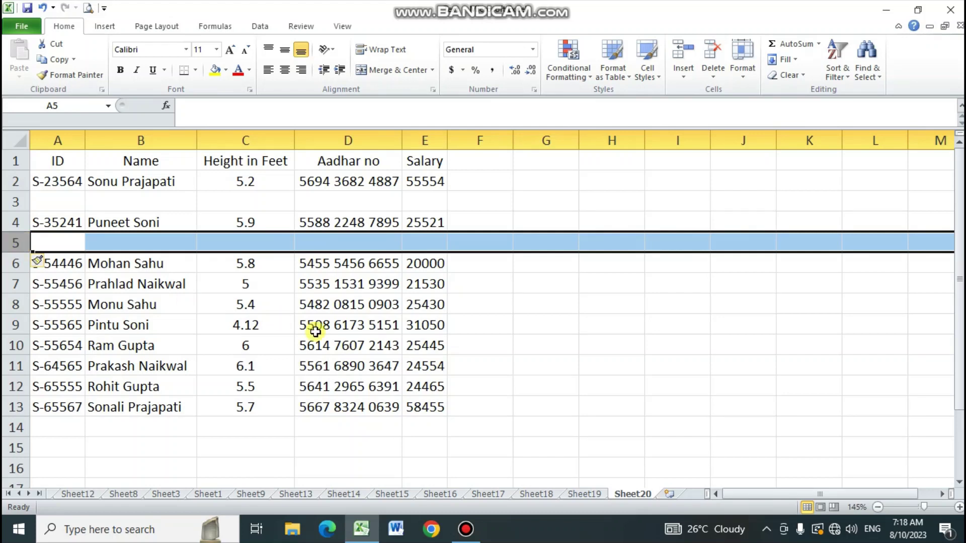
left_click(533, 331)
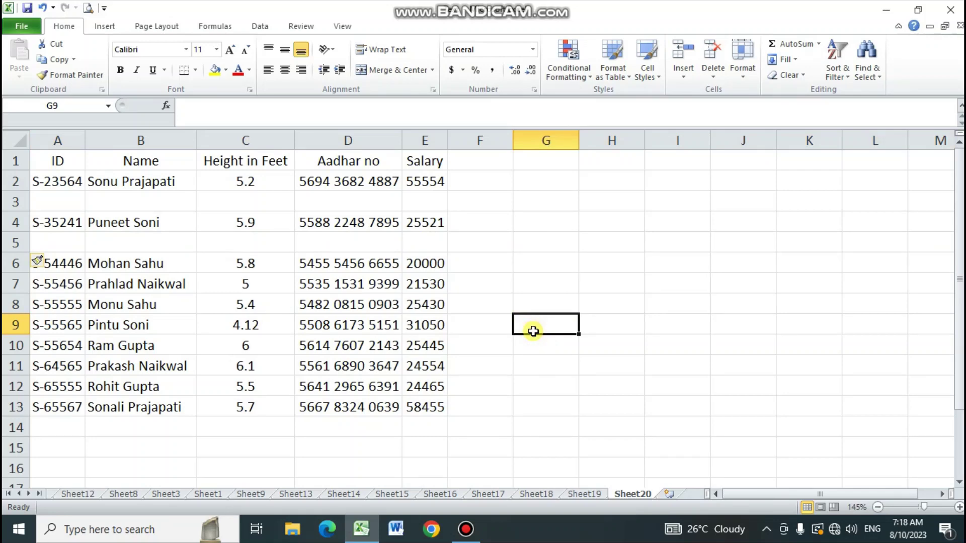
key("ctrl+z")
key("ctrl+z")
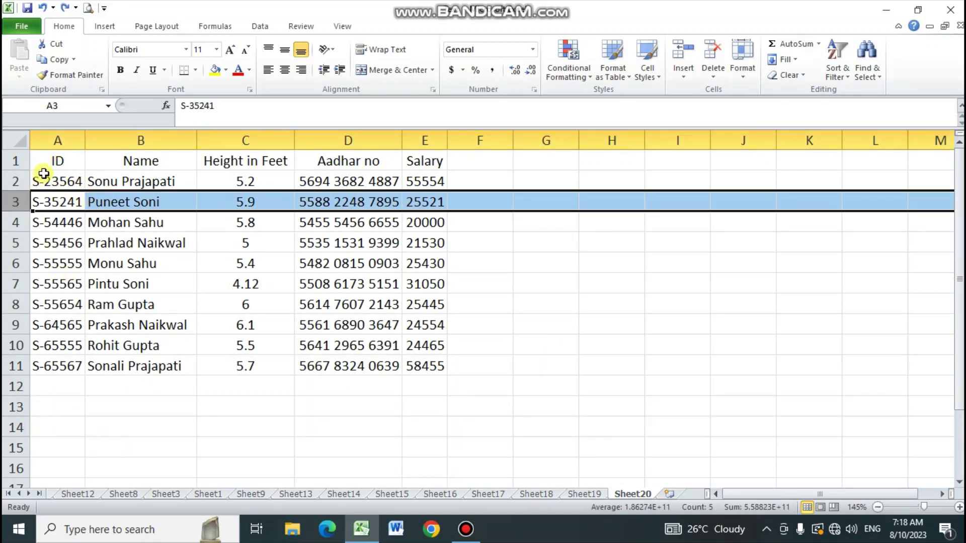
- Insert a blank row below the headers with Ctrl+Shift+Plus, then delete it again
left_click(17, 182)
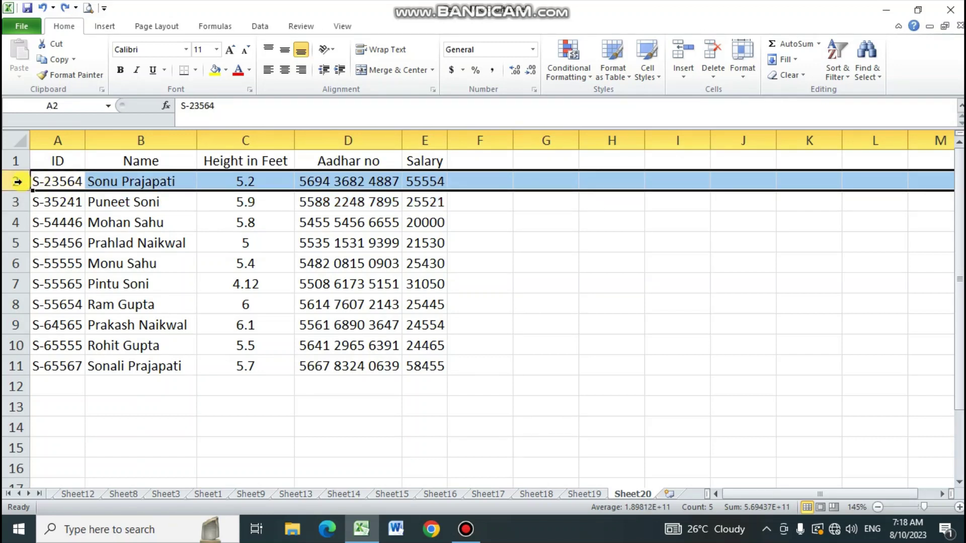
key("ctrl+shift+plus")
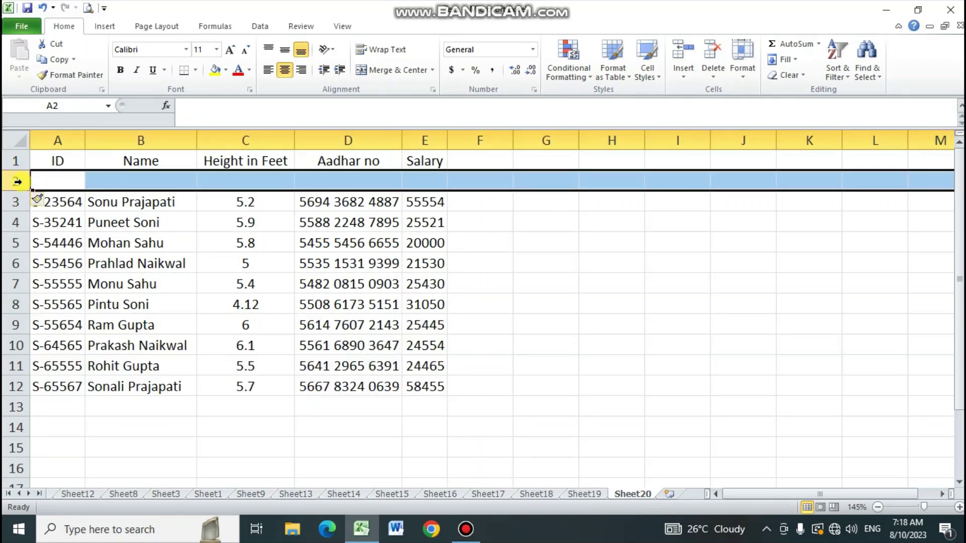
left_click(826, 409)
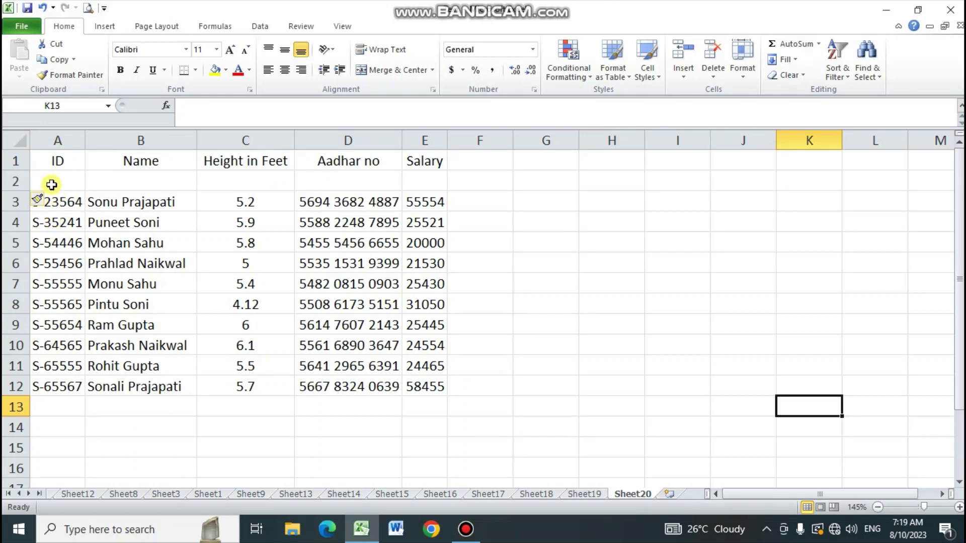
left_click(14, 181)
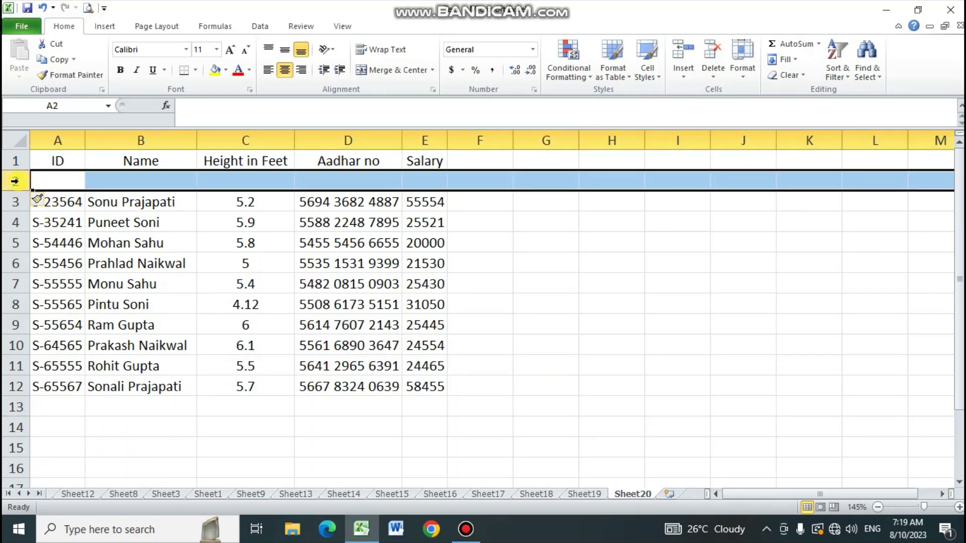
key("ctrl+minus")
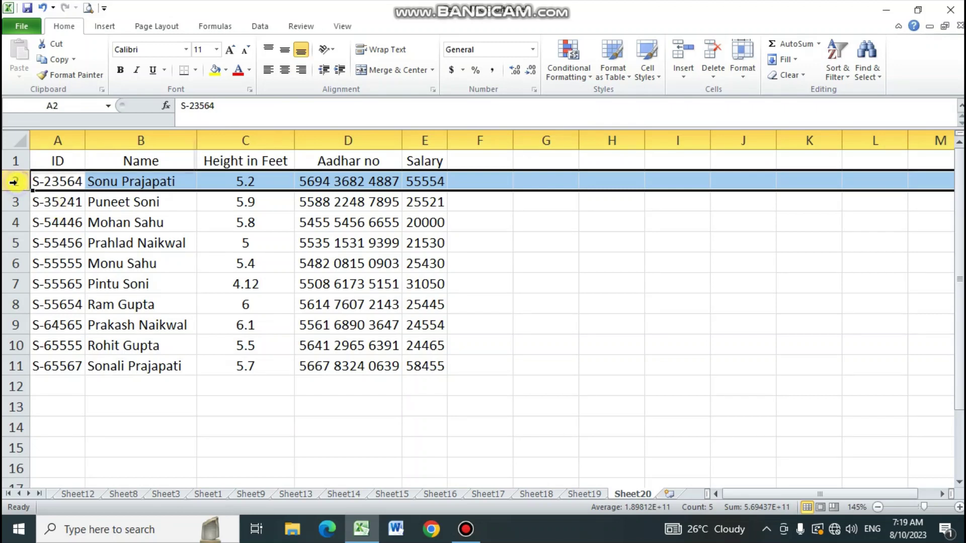
- Insert a blank row 2 below the headers from the row header's context menu
right_click(14, 181)
left_click(62, 274)
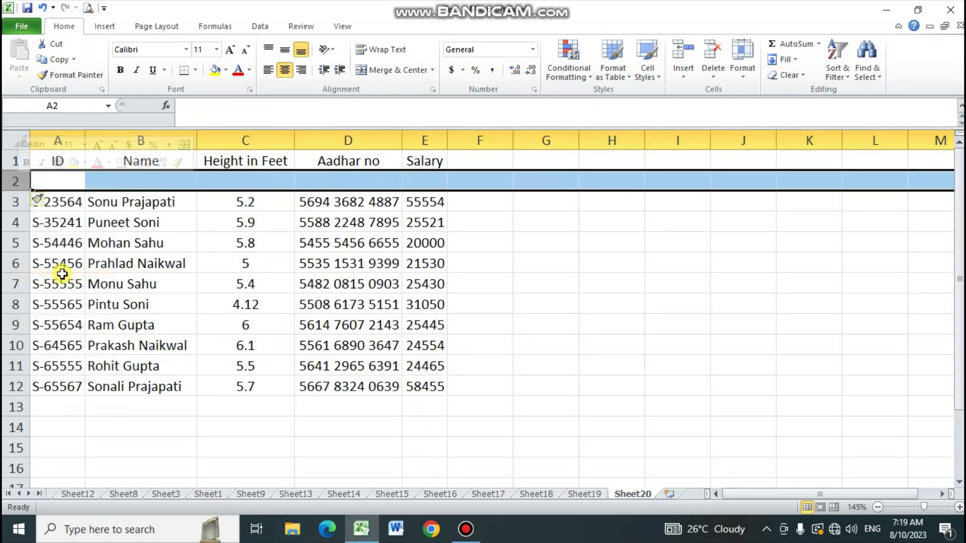
left_click(556, 274)
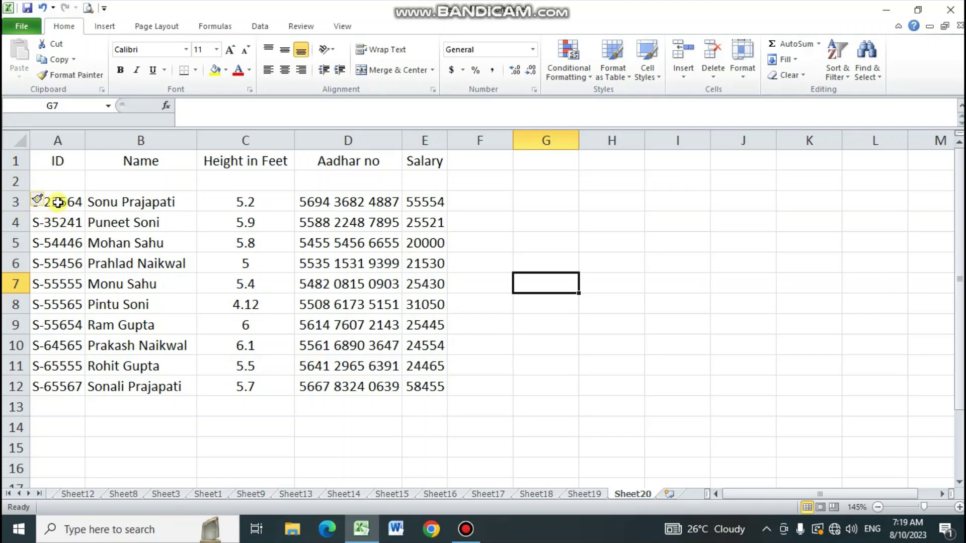
- Copy the ten employee IDs in A3:A12 and paste them starting at A13
left_click_drag(59, 202, 72, 380)
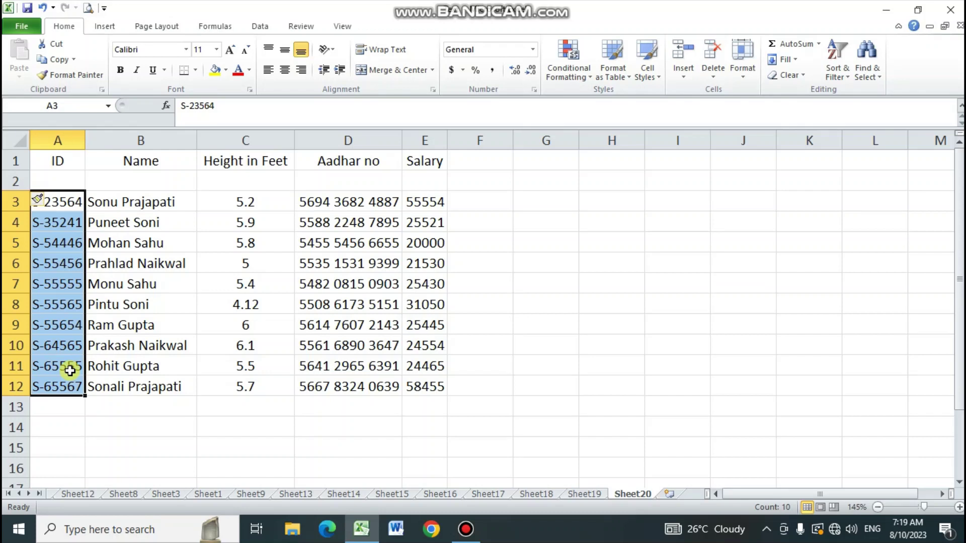
key("ctrl+c")
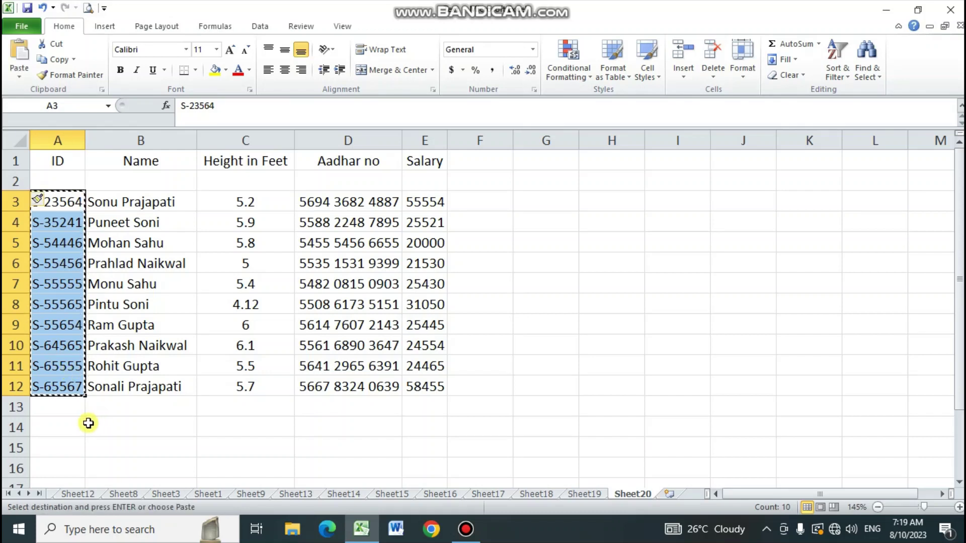
left_click(66, 407)
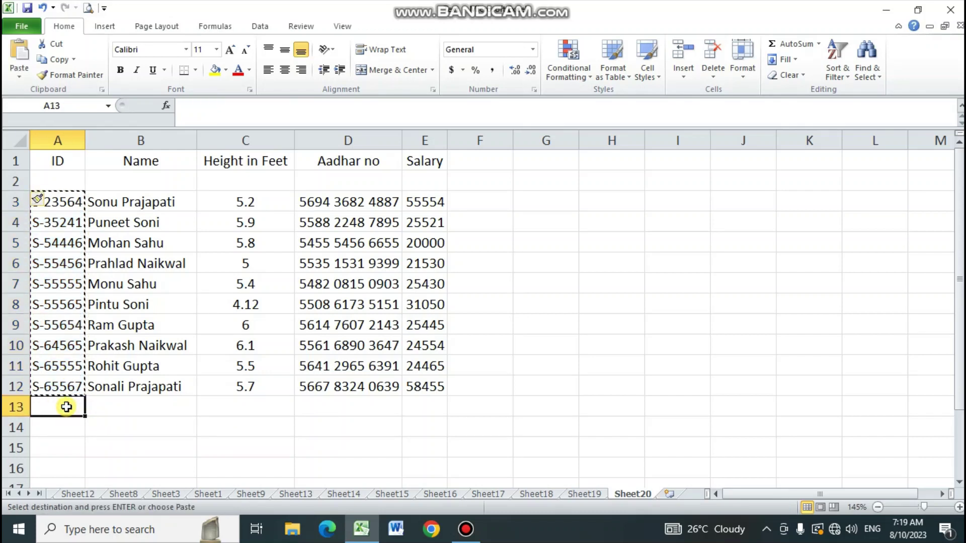
key("Return")
scroll(133, 414, "down", 1)
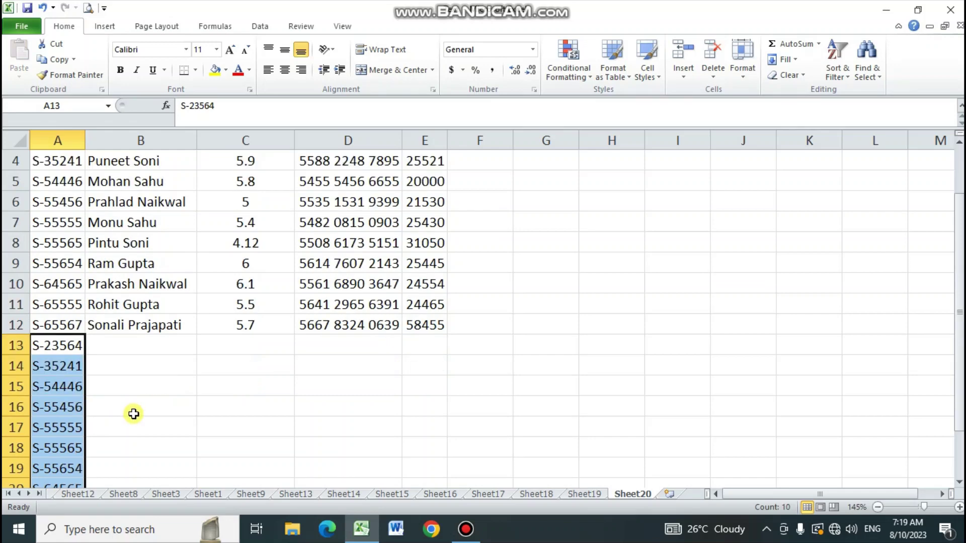
scroll(132, 398, "down", 3)
scroll(126, 312, "up", 4)
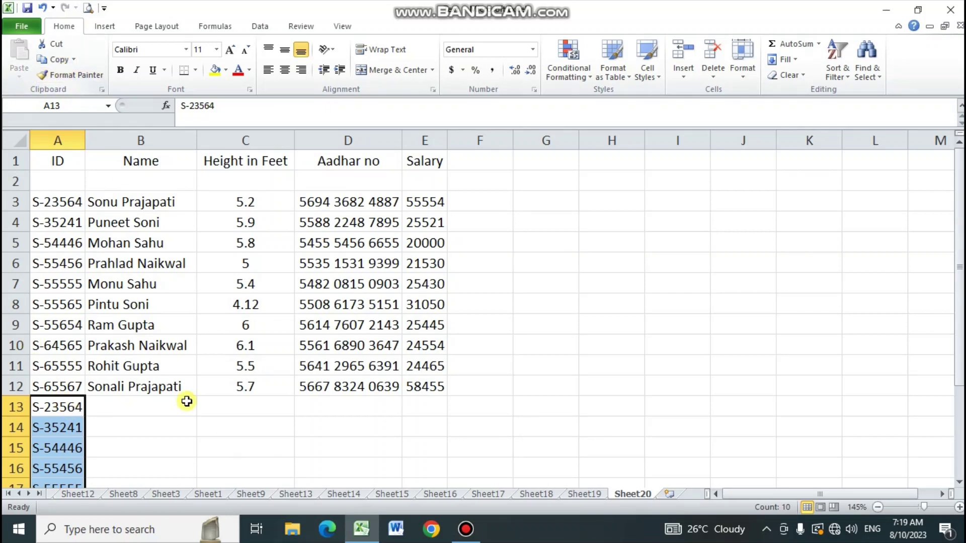
scroll(163, 453, "down", 3)
scroll(157, 422, "up", 2)
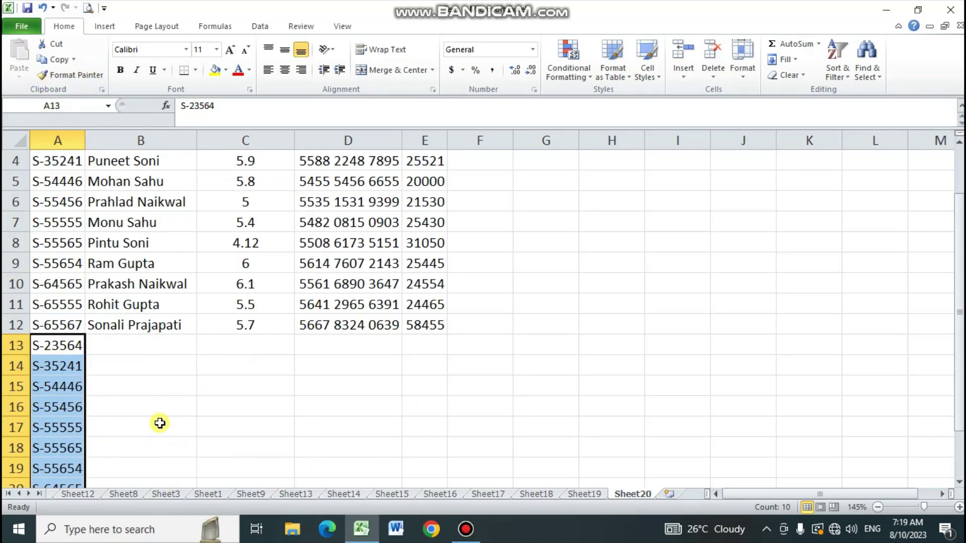
scroll(160, 423, "up", 1)
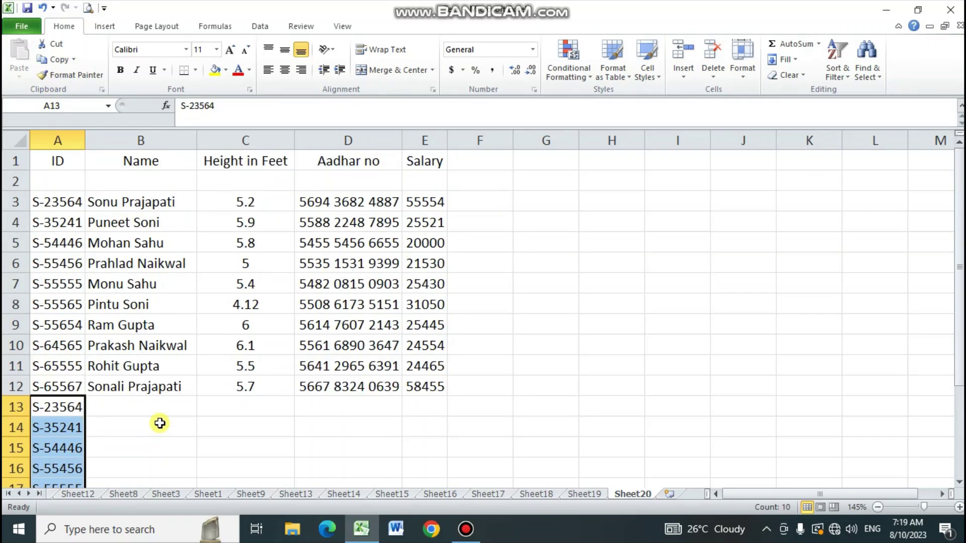
- Select cells within the ID column of the table, ending on A5
left_click(46, 202)
left_click(67, 269)
left_click(78, 325)
left_click(60, 244)
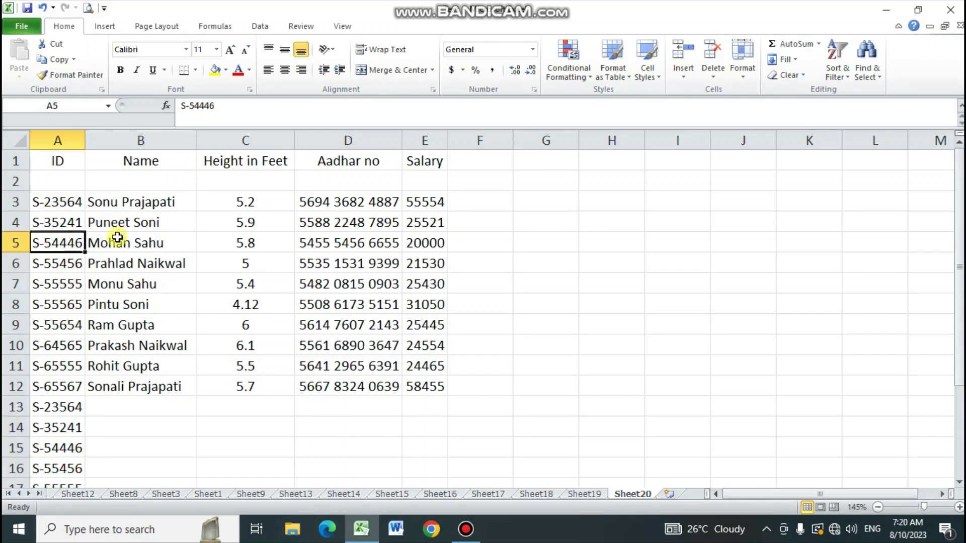
key("ctrl+a")
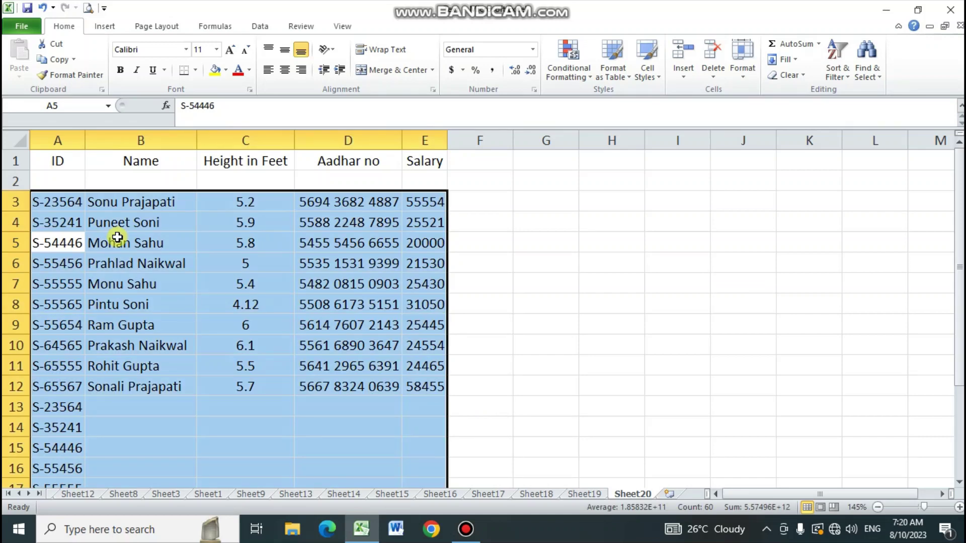
scroll(183, 261, "down", 5)
scroll(166, 261, "up", 2)
scroll(170, 262, "up", 3)
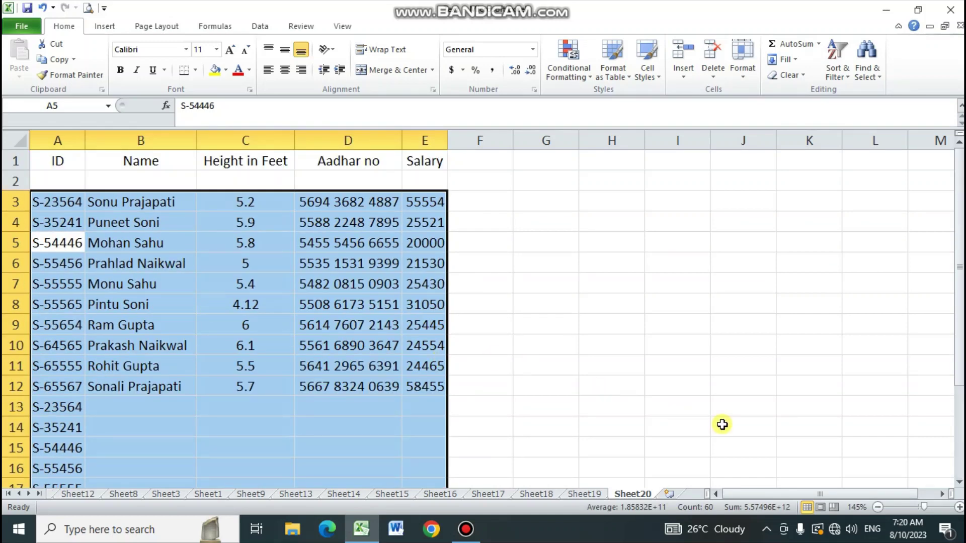
left_click(839, 77)
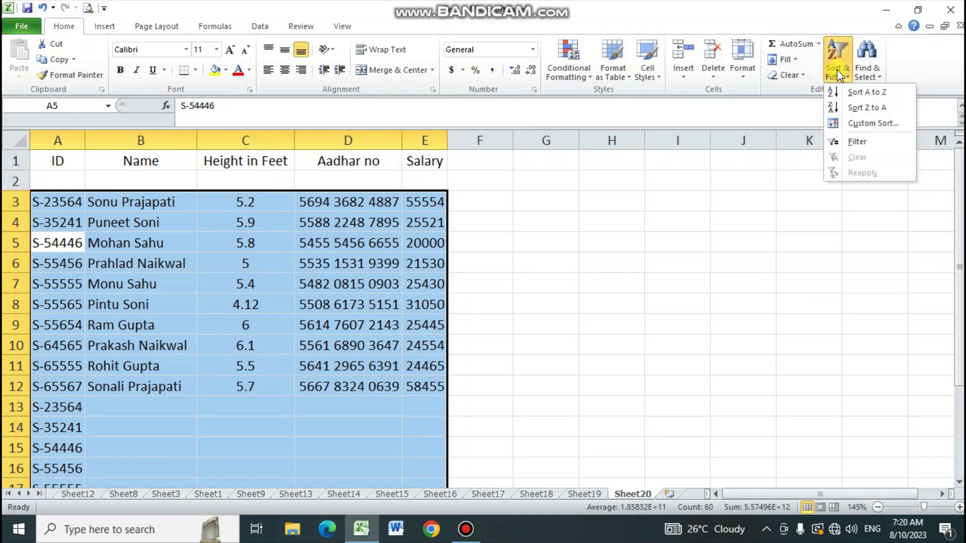
left_click(862, 93)
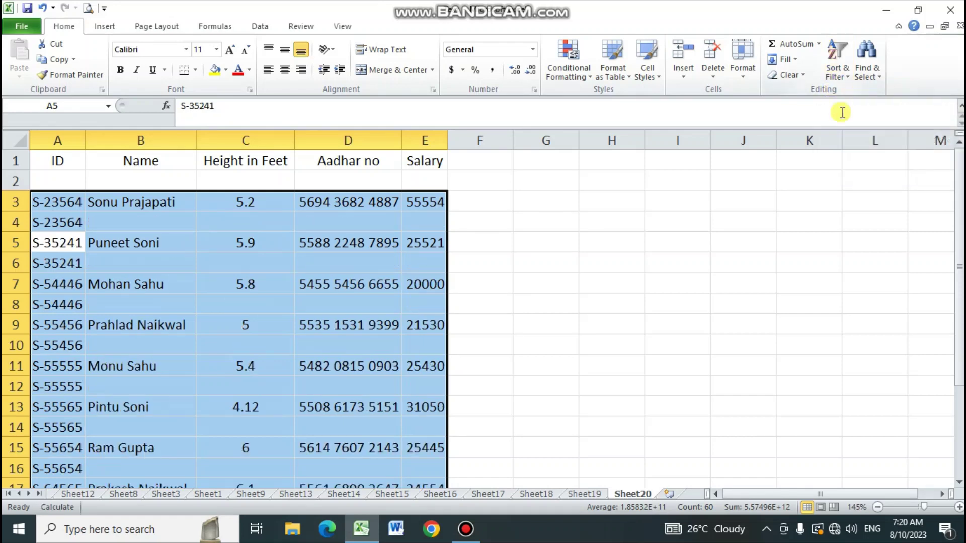
left_click(606, 320)
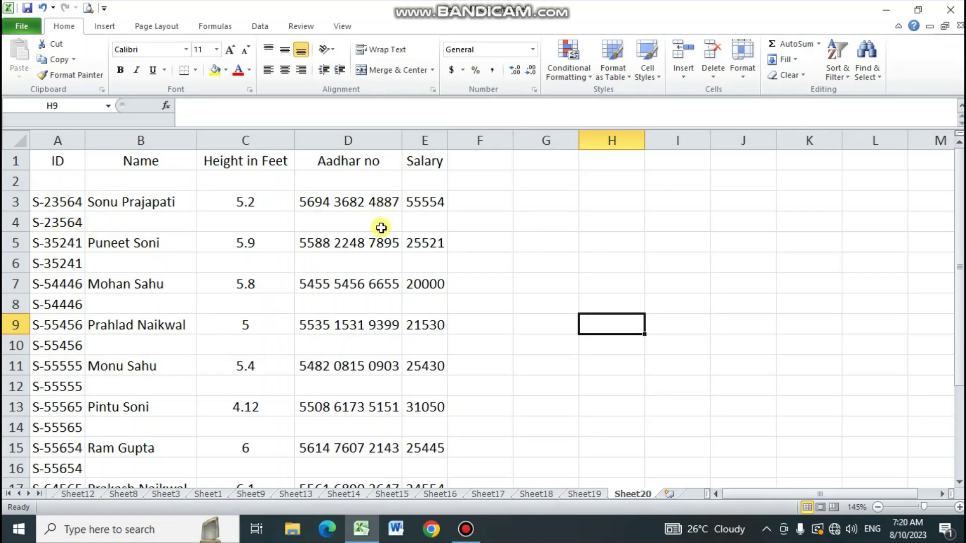
scroll(382, 231, "down", 4)
scroll(383, 231, "down", 2)
scroll(382, 230, "up", 4)
scroll(382, 231, "up", 2)
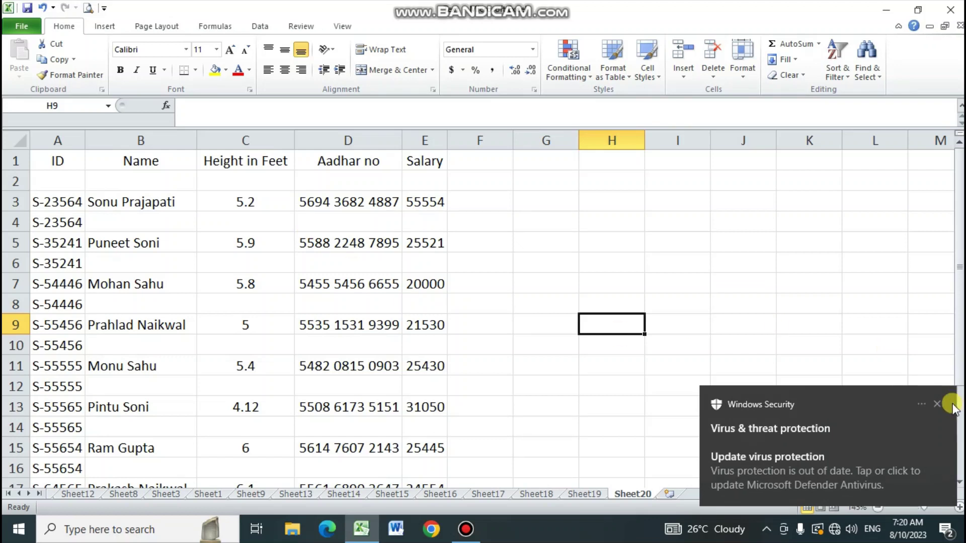
- Dismiss the antivirus notification and delete the blank row 2 under the headers
left_click(936, 404)
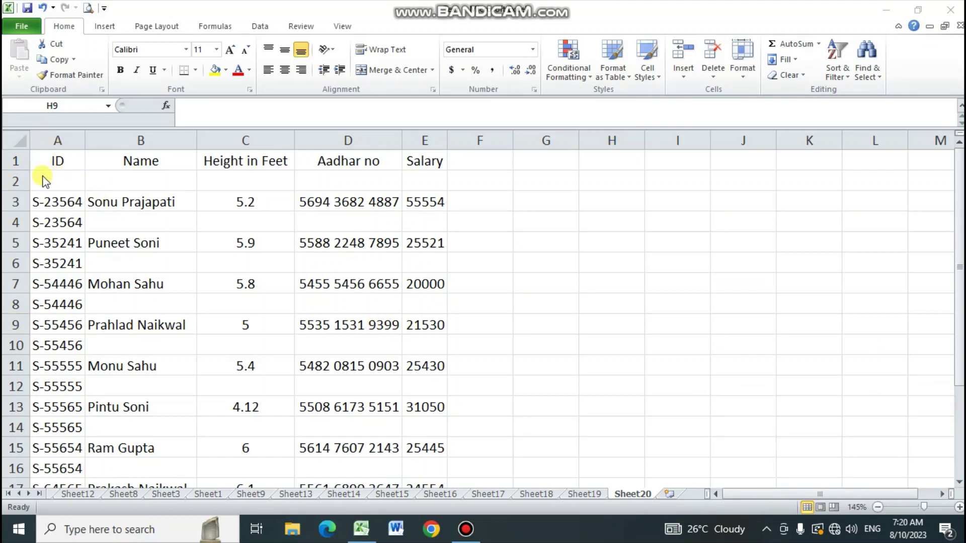
left_click(17, 181)
right_click(17, 181)
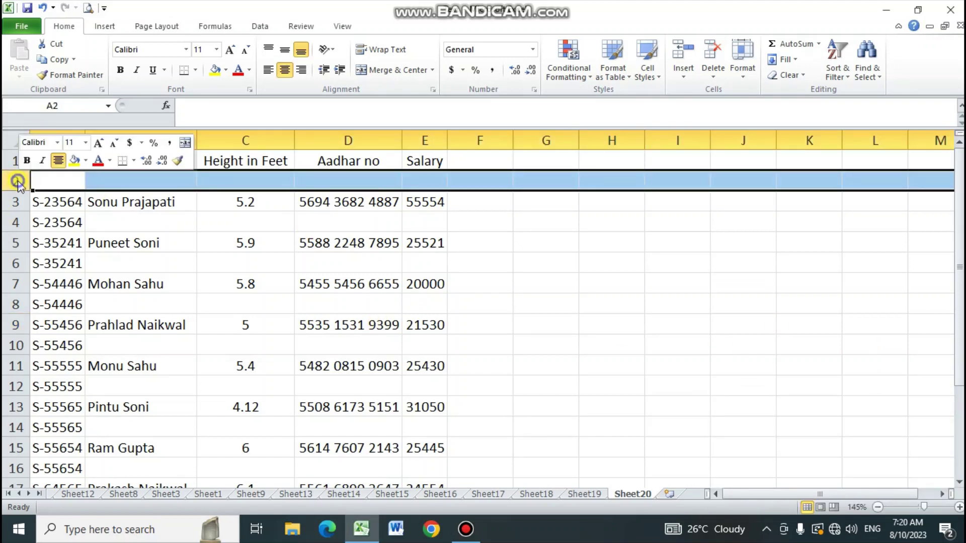
left_click(50, 286)
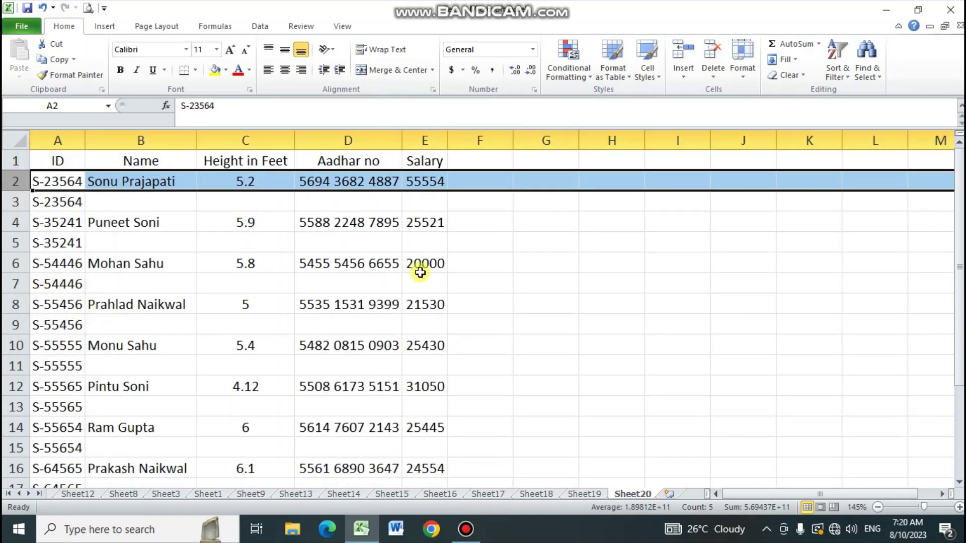
left_click(623, 242)
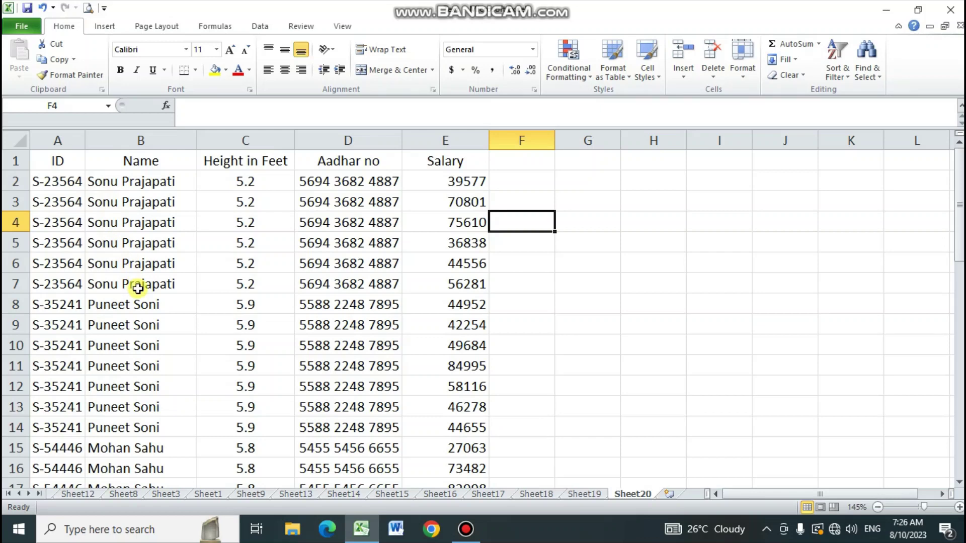
scroll(136, 320, "down", 4)
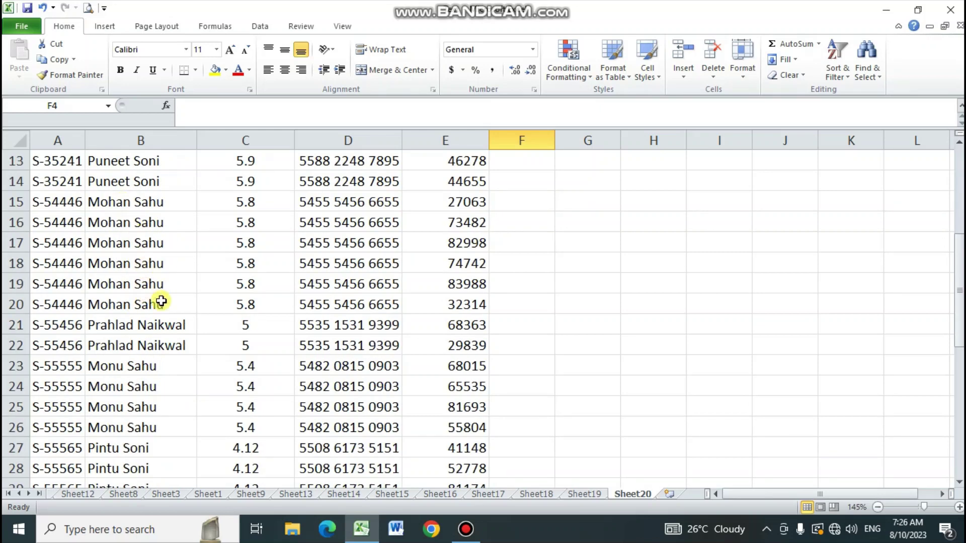
scroll(161, 352, "down", 1)
scroll(154, 333, "up", 1)
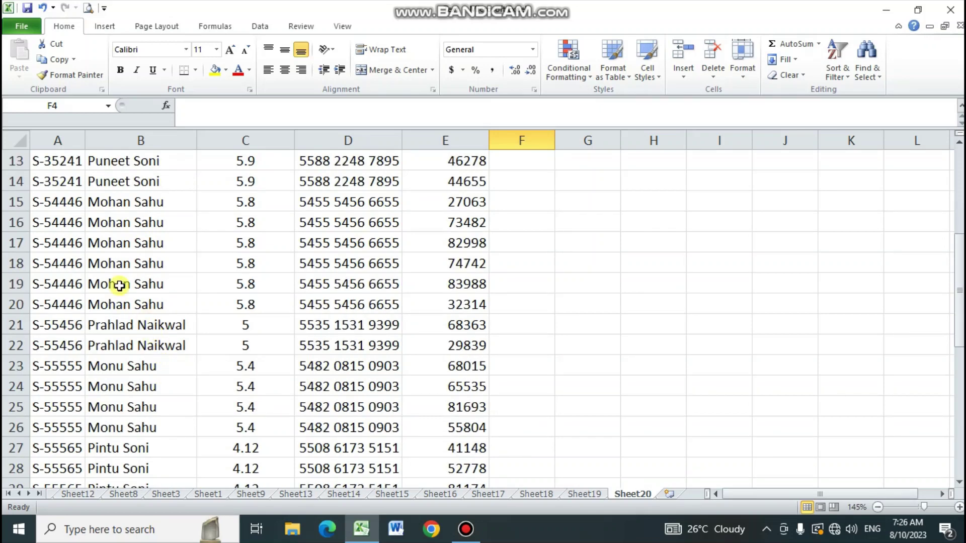
scroll(121, 257, "up", 3)
scroll(126, 262, "down", 3)
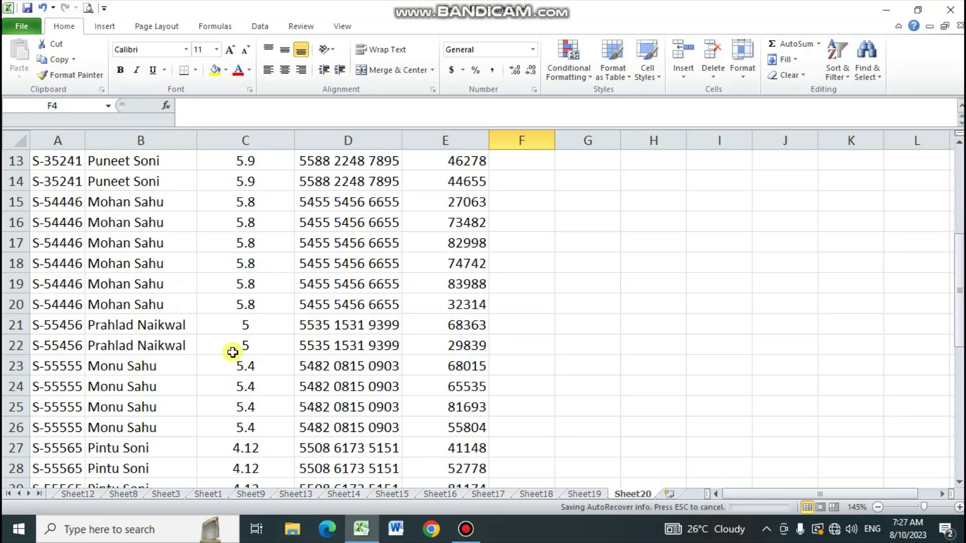
scroll(231, 347, "down", 3)
scroll(229, 345, "down", 3)
scroll(229, 345, "down", 2)
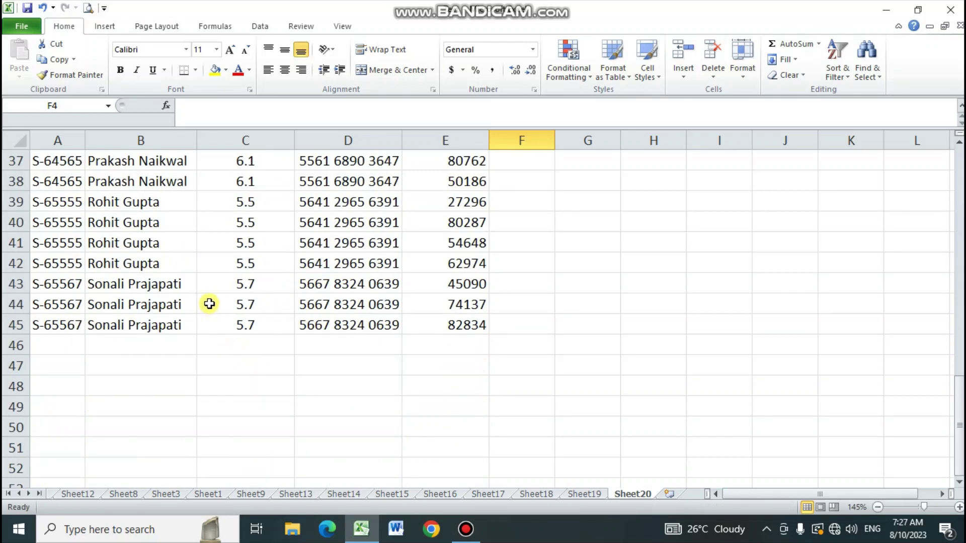
scroll(226, 377, "up", 3)
scroll(237, 387, "up", 9)
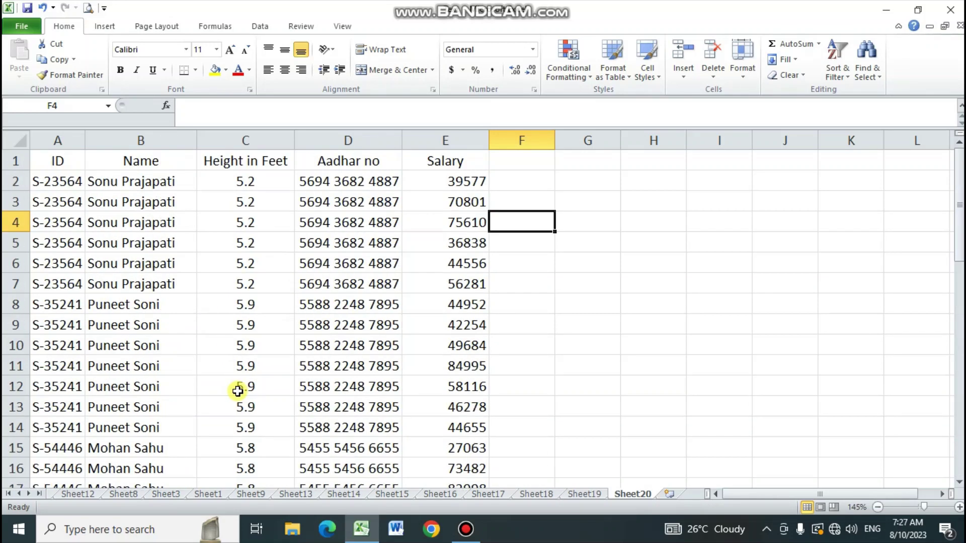
left_click(13, 182)
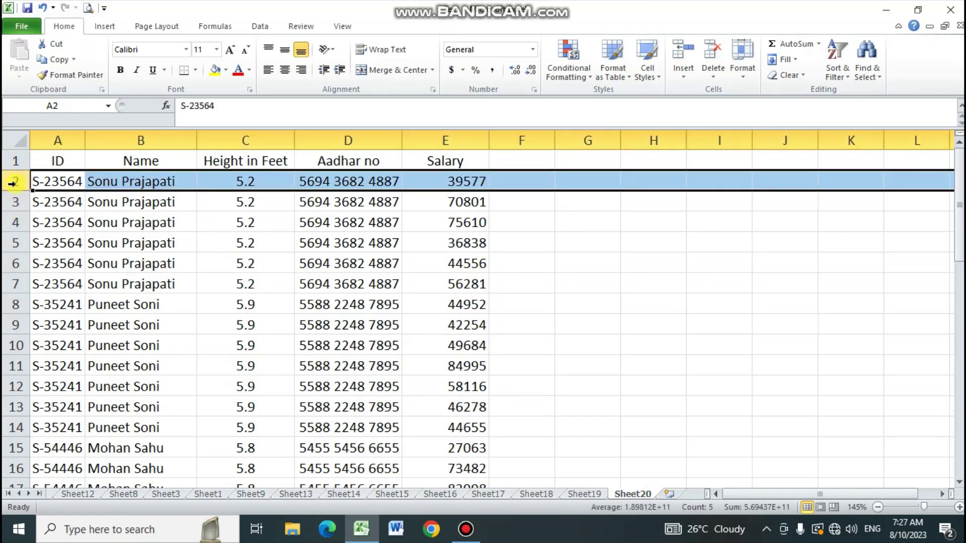
- Insert a blank row 2 under the headers, shifting the S-23564 records to rows 3–8
right_click(12, 183)
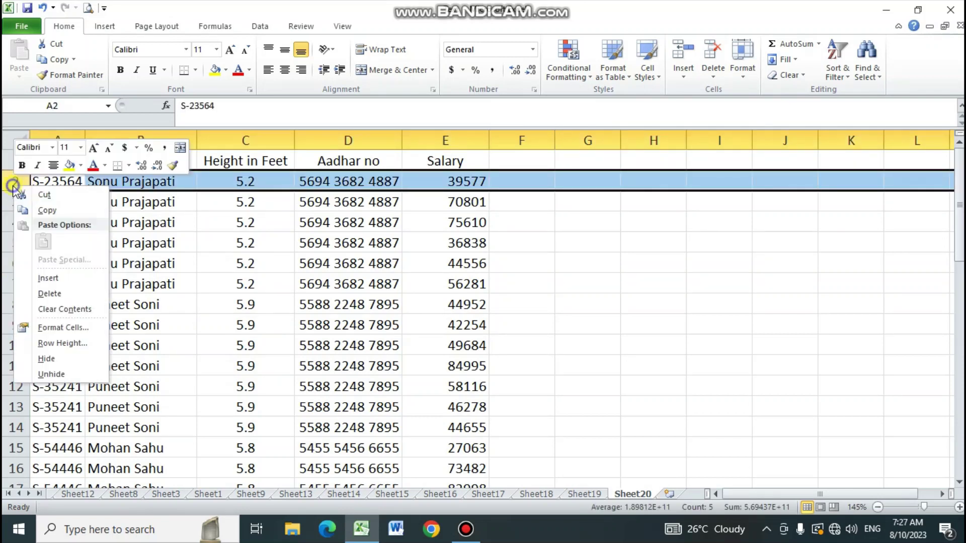
left_click(52, 277)
left_click(87, 223)
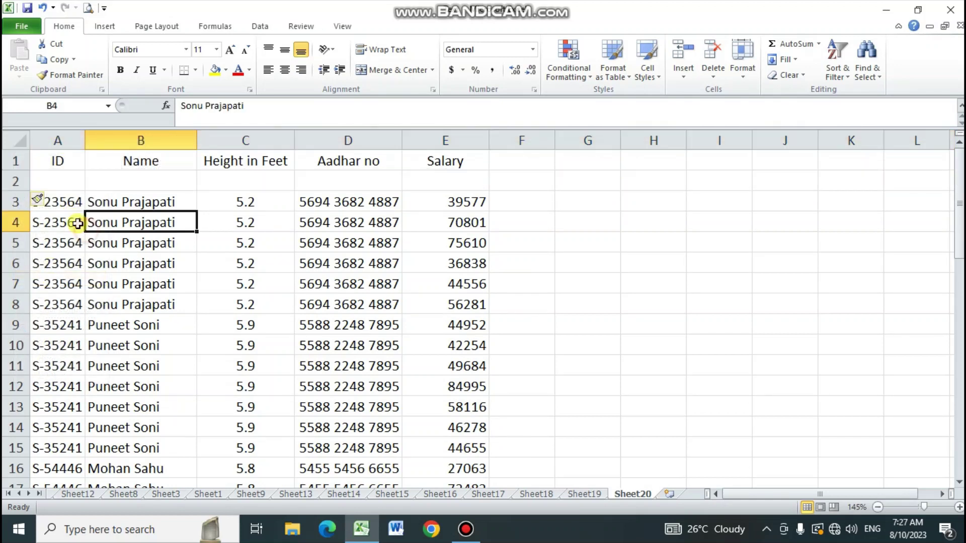
left_click(62, 200)
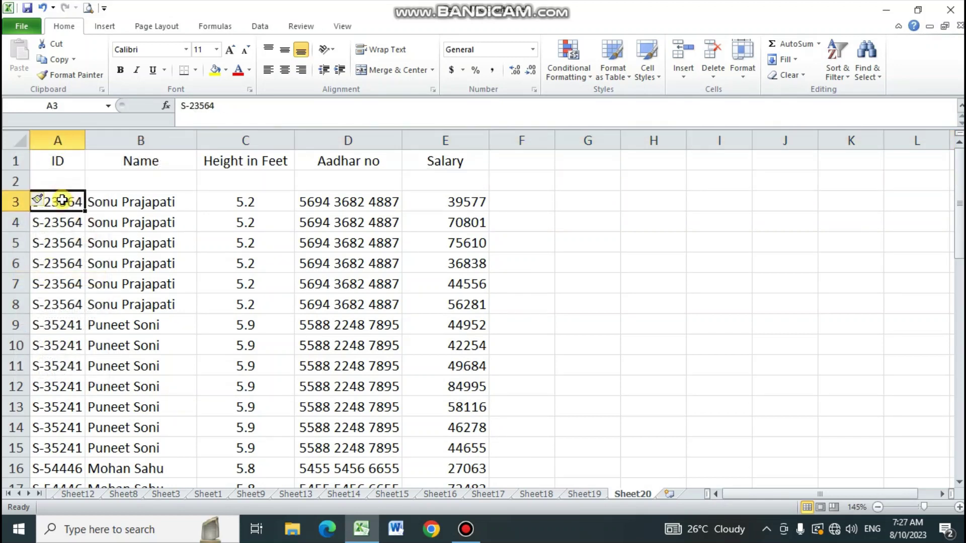
- Copy the IDs in A3:A46 and paste them below the table starting at A47
key("ctrl+shift+Down")
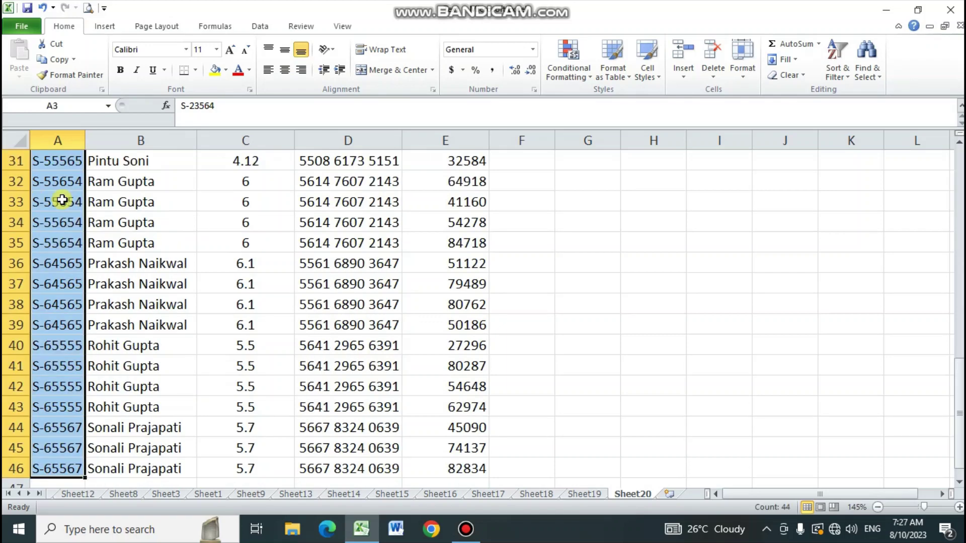
key("ctrl+c")
scroll(113, 238, "down", 4)
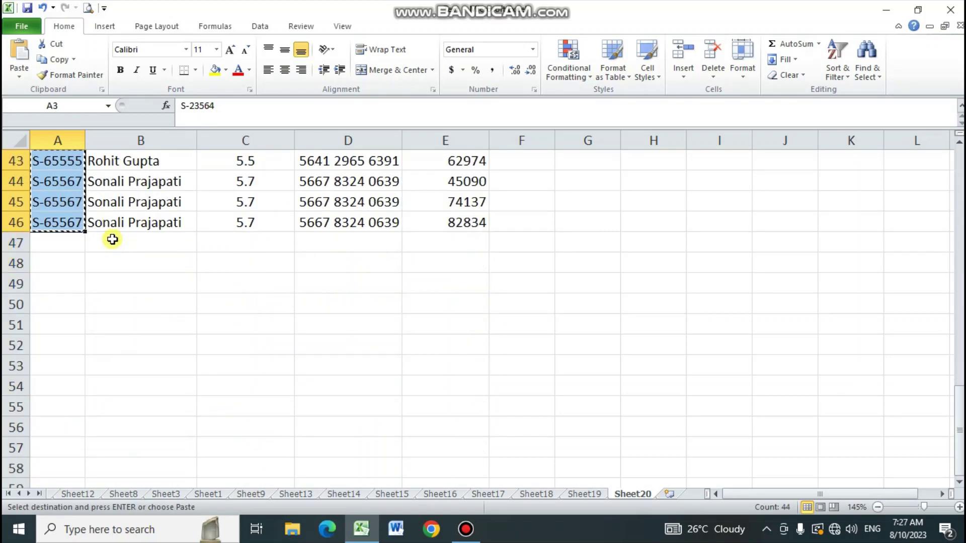
left_click(42, 243)
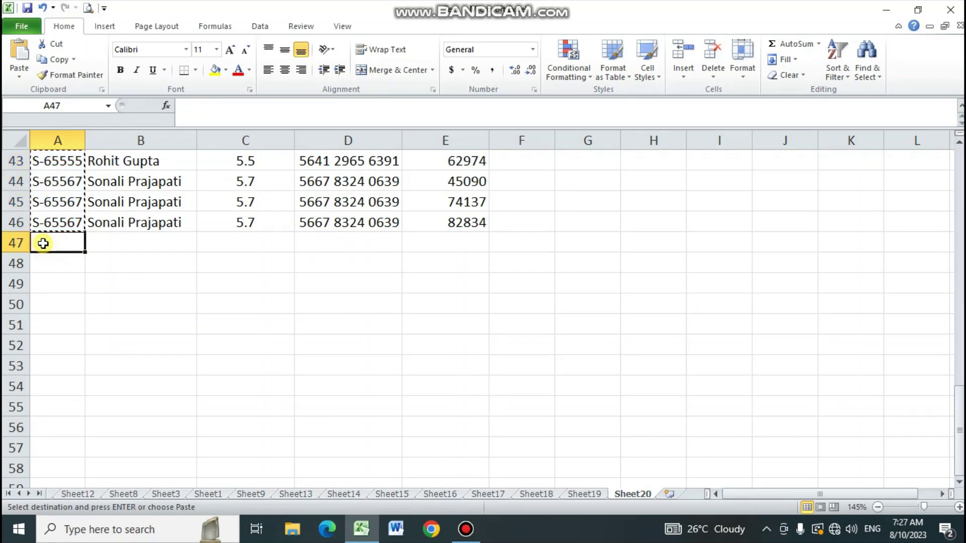
left_click(23, 70)
left_click(44, 160)
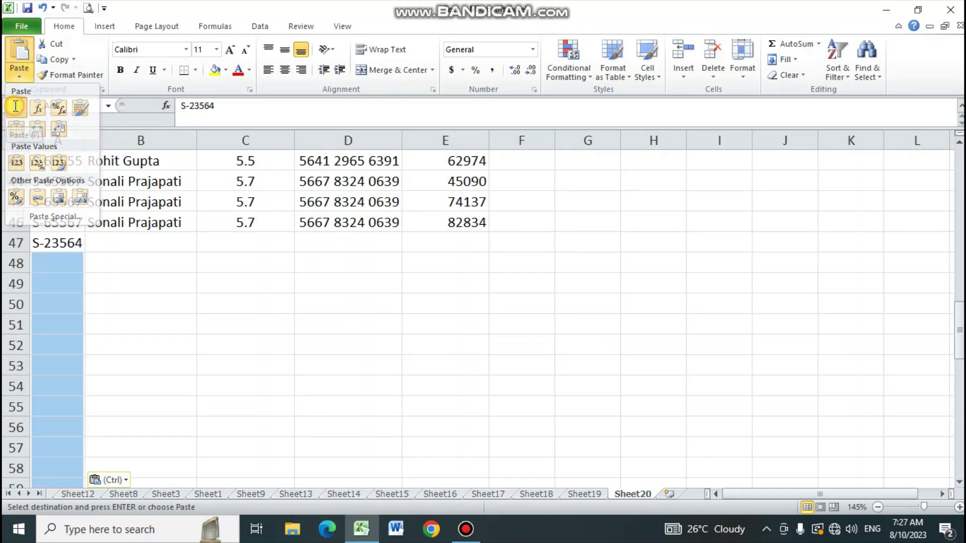
scroll(152, 308, "down", 2)
scroll(153, 308, "down", 9)
scroll(152, 308, "up", 4)
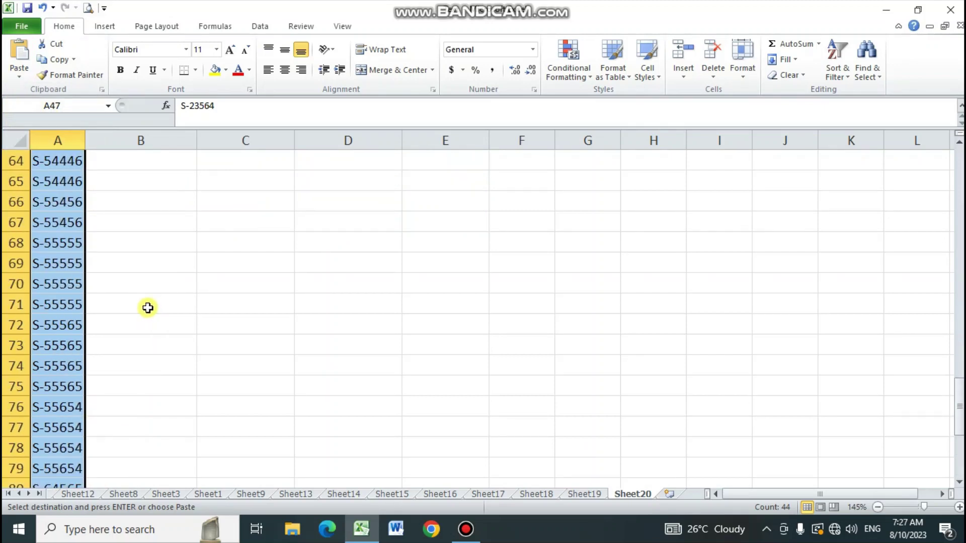
scroll(151, 307, "up", 6)
- Select the pasted IDs from A47 down to A90
left_click(107, 214)
left_click(90, 188)
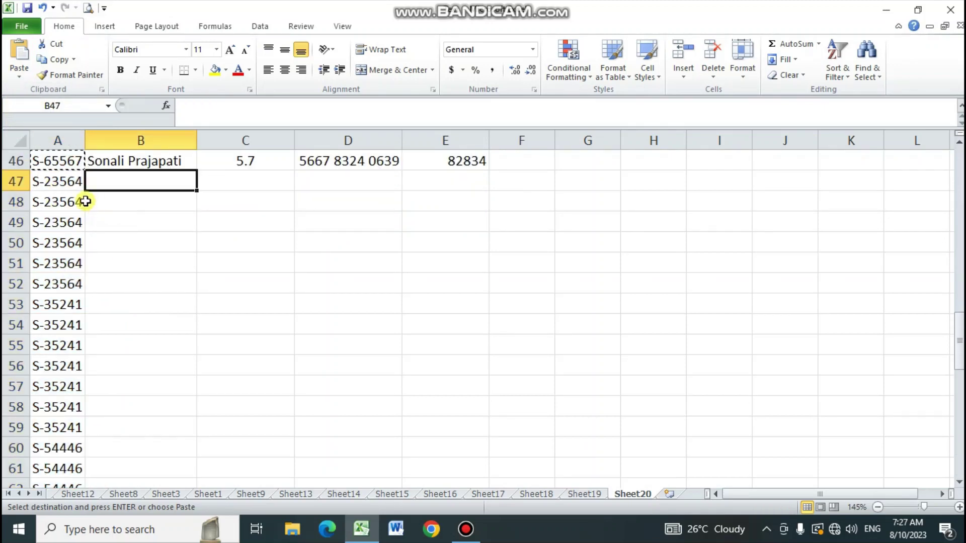
left_click(87, 201)
left_click(205, 219)
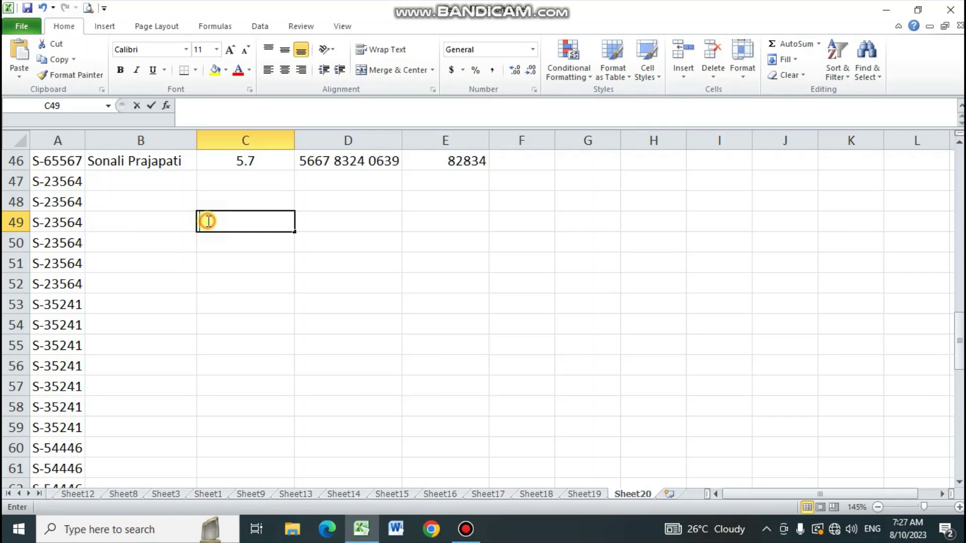
left_click(54, 184)
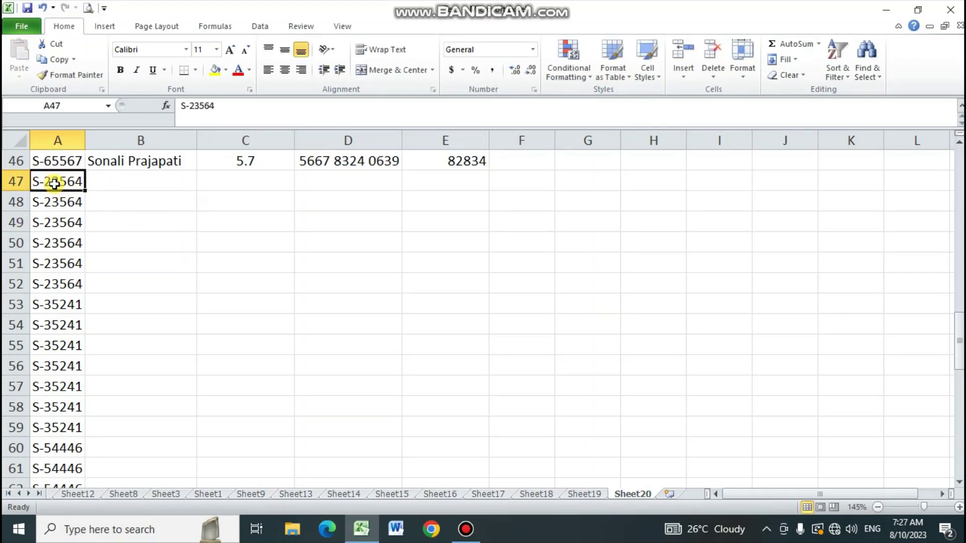
key("ctrl+shift+Down")
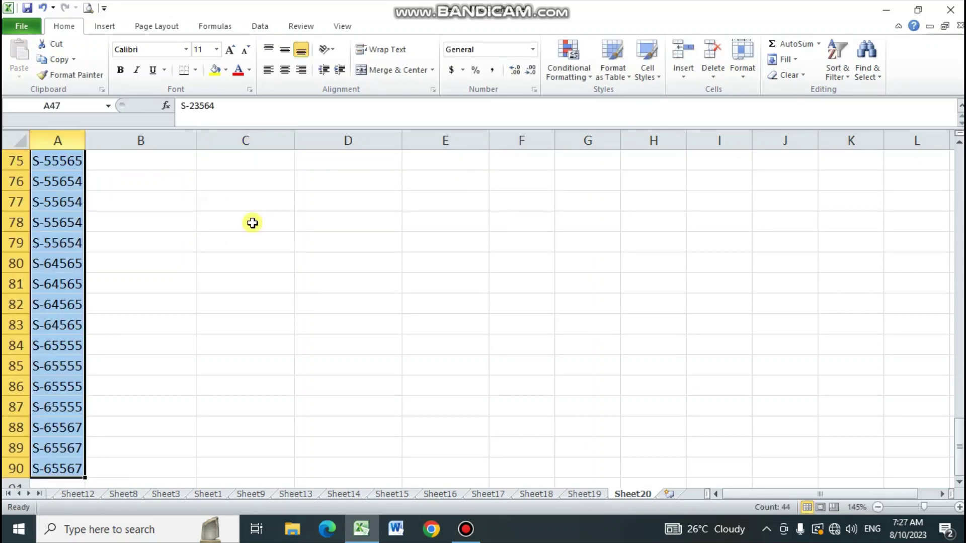
scroll(337, 347, "up", 4)
scroll(338, 347, "up", 5)
scroll(335, 346, "up", 3)
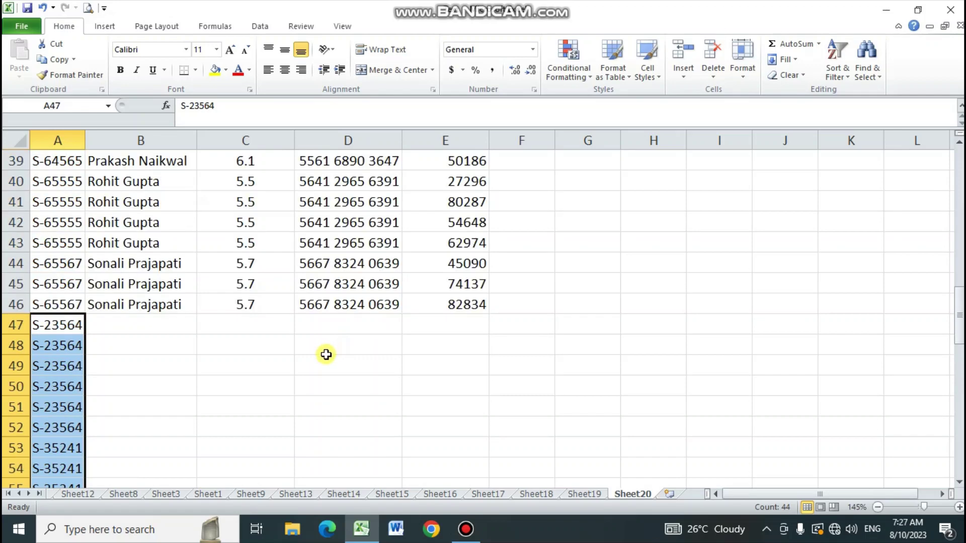
scroll(327, 352, "down", 4)
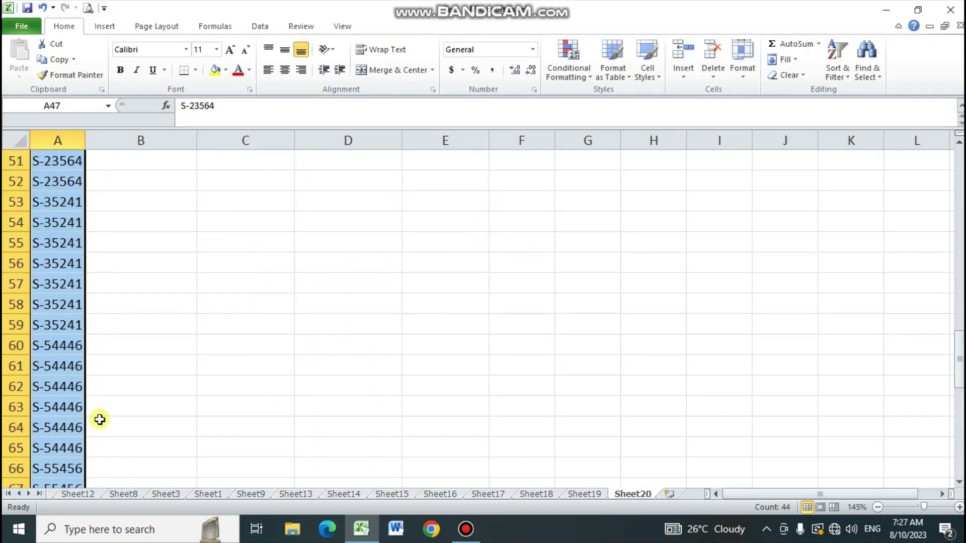
- Remove duplicates within the current selection only, leaving ten unique IDs in A47:A56
left_click(259, 27)
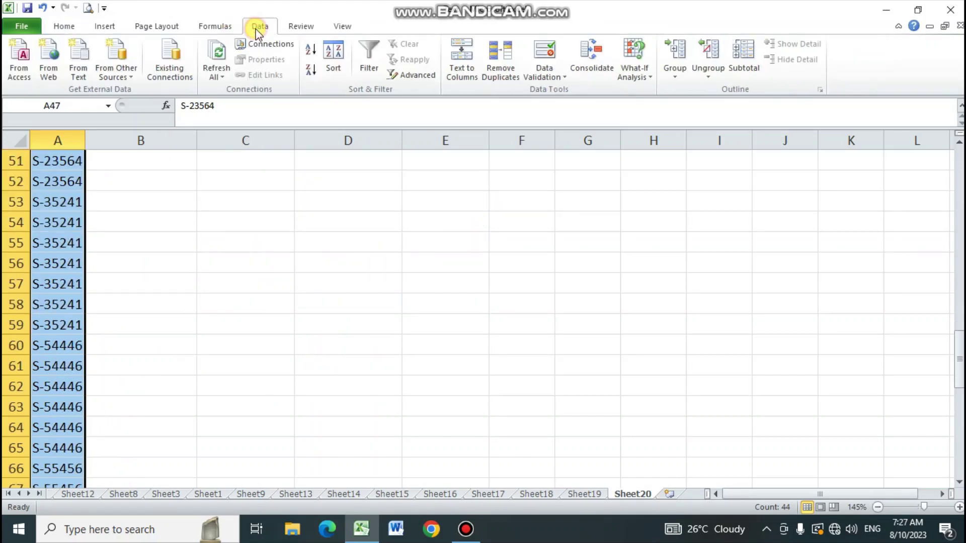
left_click(500, 71)
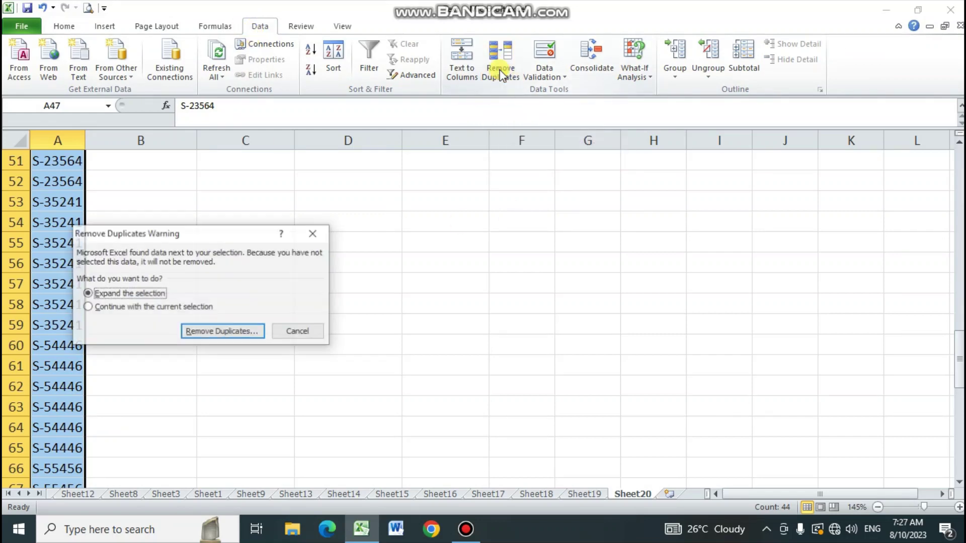
left_click(173, 307)
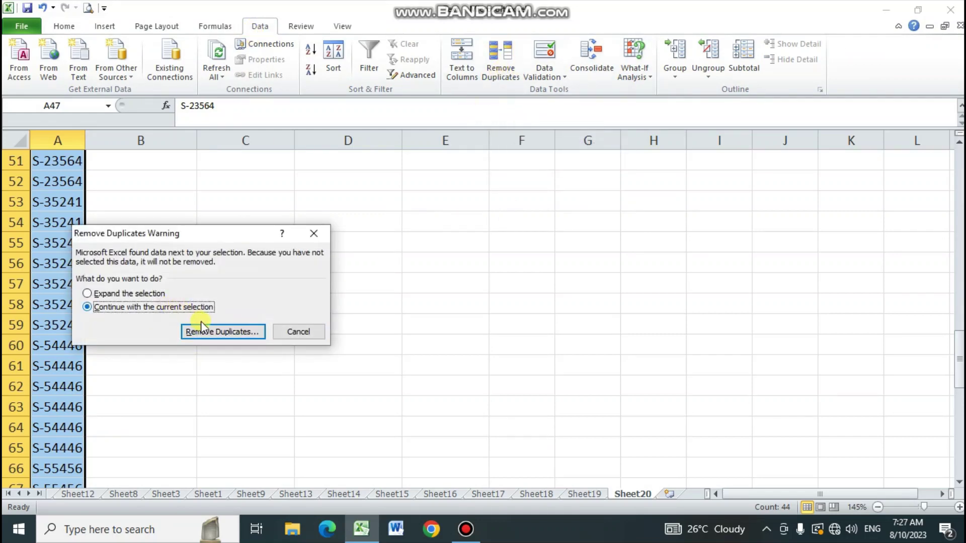
left_click(225, 331)
left_click(263, 375)
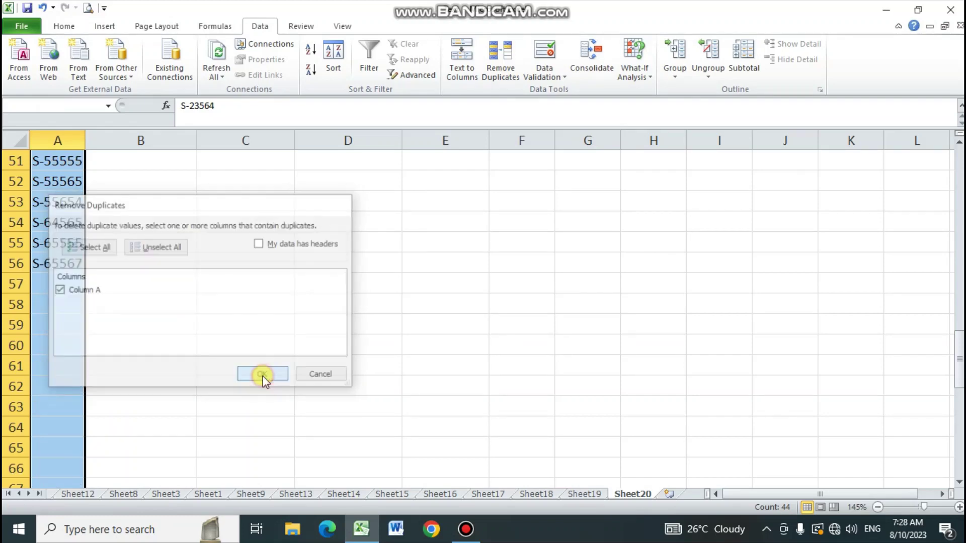
left_click(619, 245)
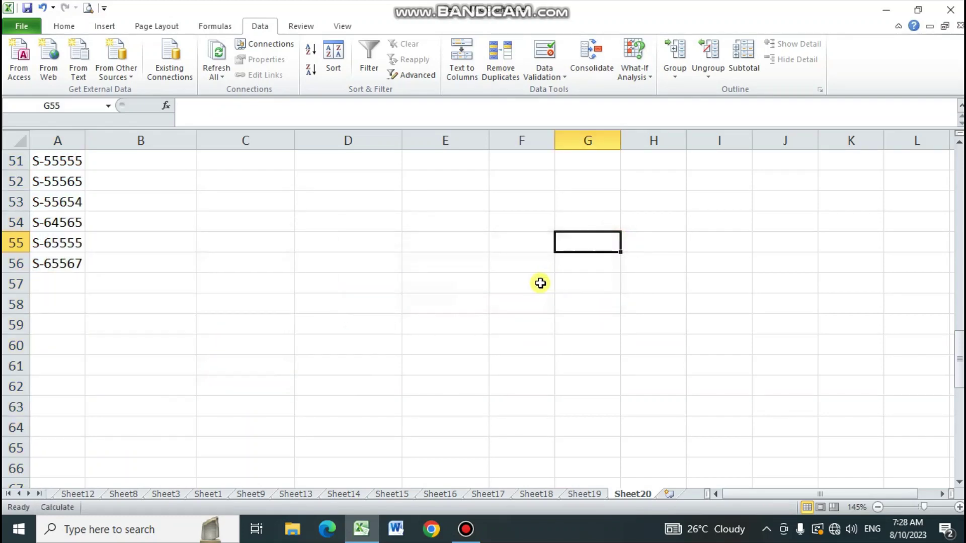
scroll(205, 360, "up", 3)
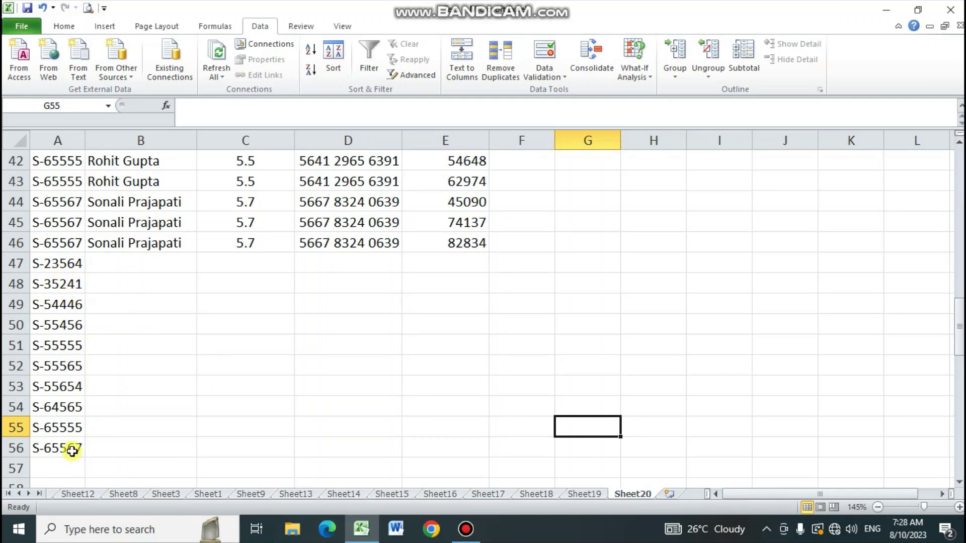
- Select the whole data region from A5 with Ctrl+A, covering rows 3 through 56
scroll(132, 426, "up", 1)
scroll(133, 426, "up", 4)
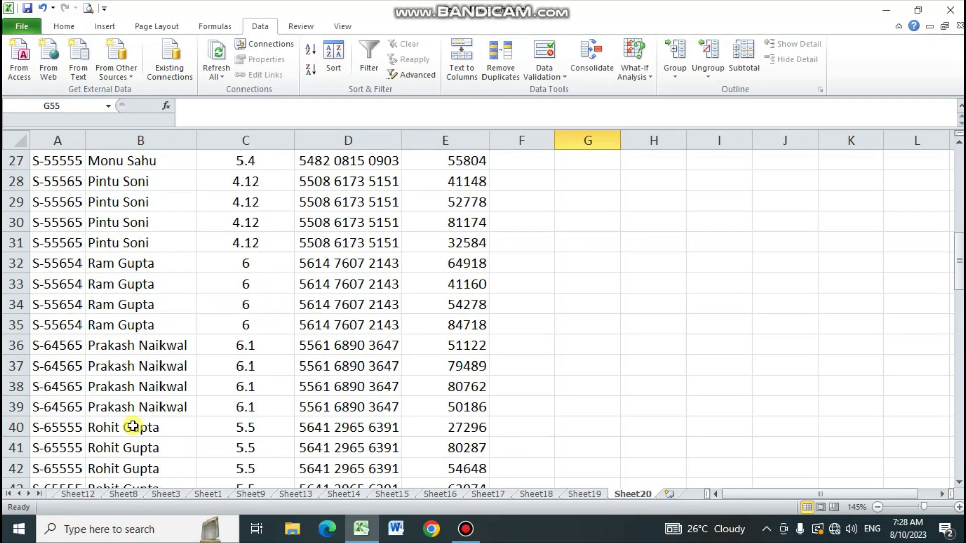
scroll(134, 424, "up", 4)
scroll(97, 243, "up", 4)
scroll(71, 185, "up", 1)
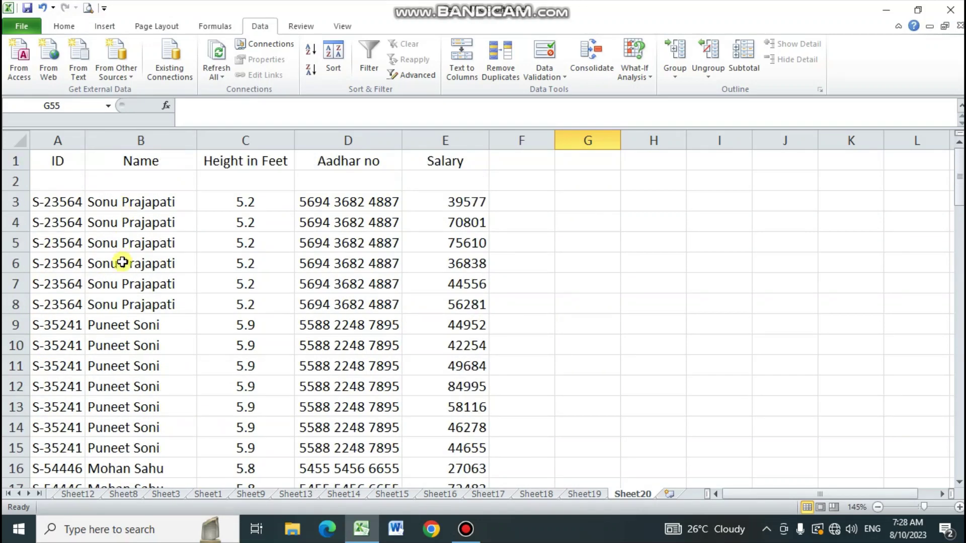
left_click(50, 246)
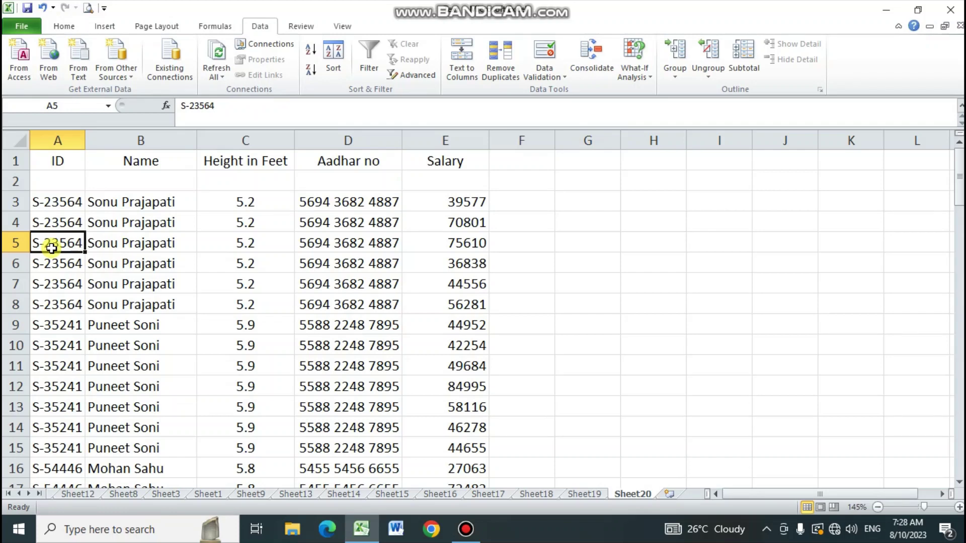
key("ctrl+a")
scroll(190, 339, "down", 9)
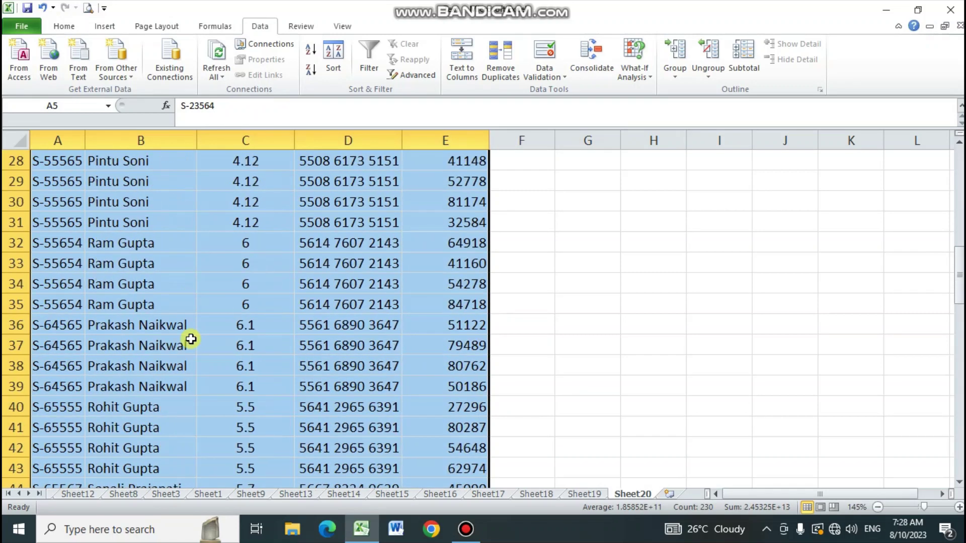
scroll(190, 339, "down", 5)
scroll(191, 339, "up", 5)
scroll(191, 339, "up", 6)
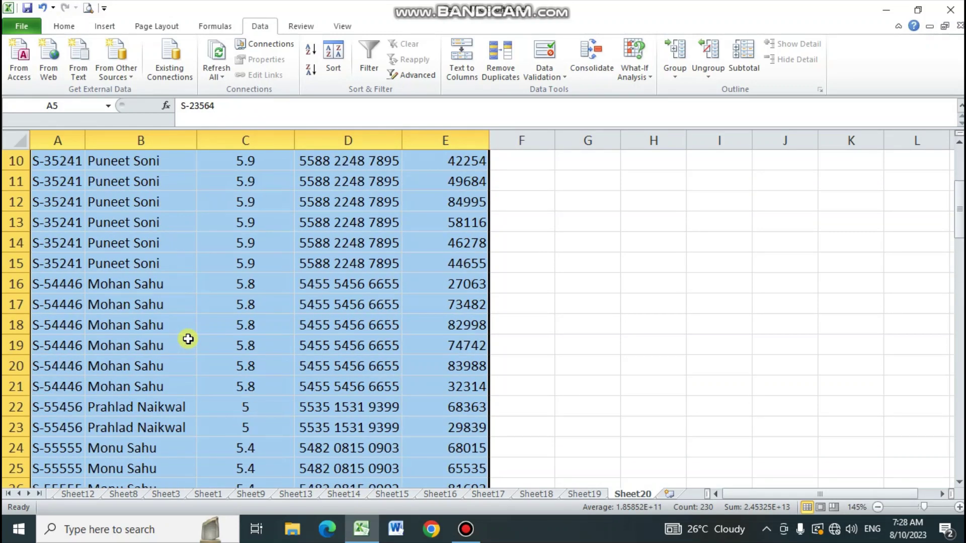
scroll(191, 339, "up", 3)
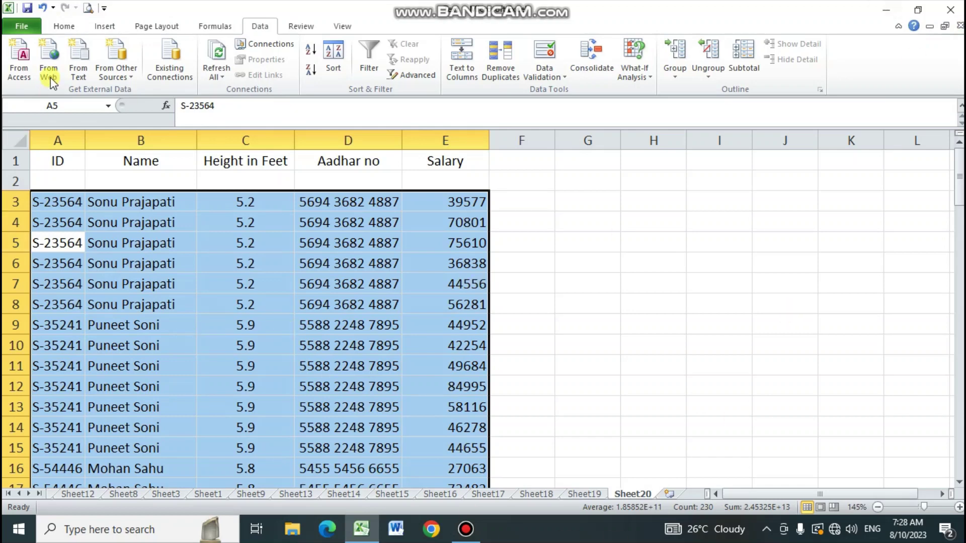
- Sort the selected rows by ID A to Z, placing each ID-only row after its group
left_click(64, 27)
left_click(837, 66)
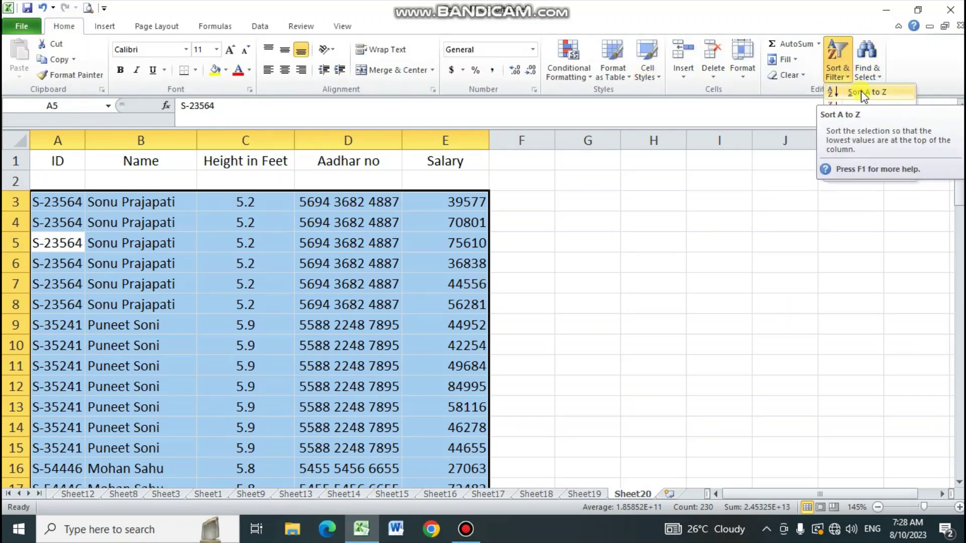
left_click(861, 92)
scroll(249, 318, "down", 3)
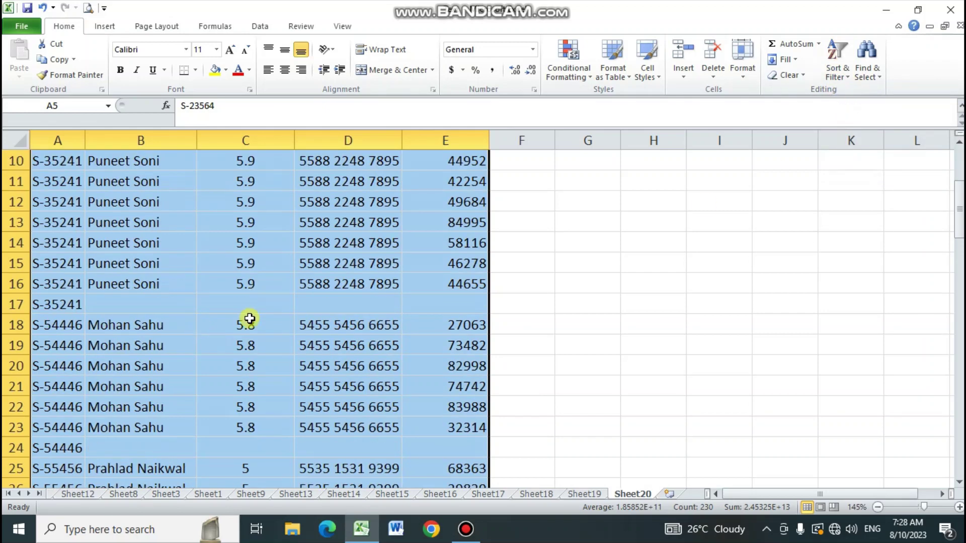
scroll(249, 318, "up", 2)
scroll(201, 250, "up", 1)
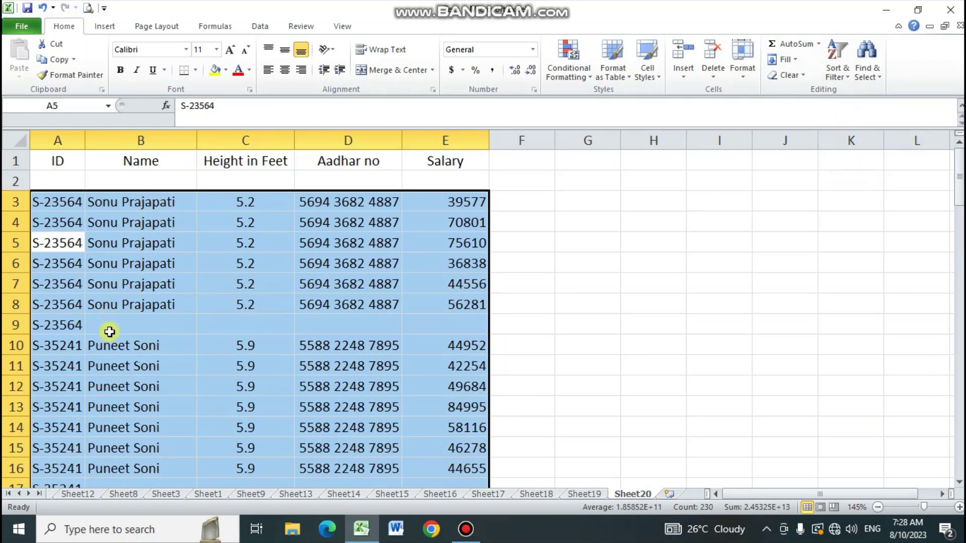
scroll(126, 330, "down", 2)
scroll(136, 271, "down", 2)
scroll(139, 337, "down", 3)
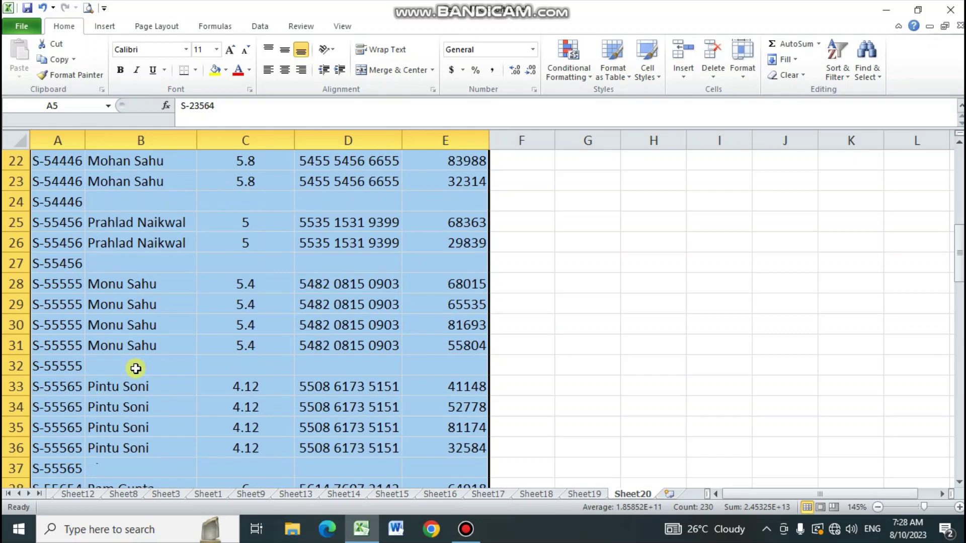
scroll(121, 315, "down", 3)
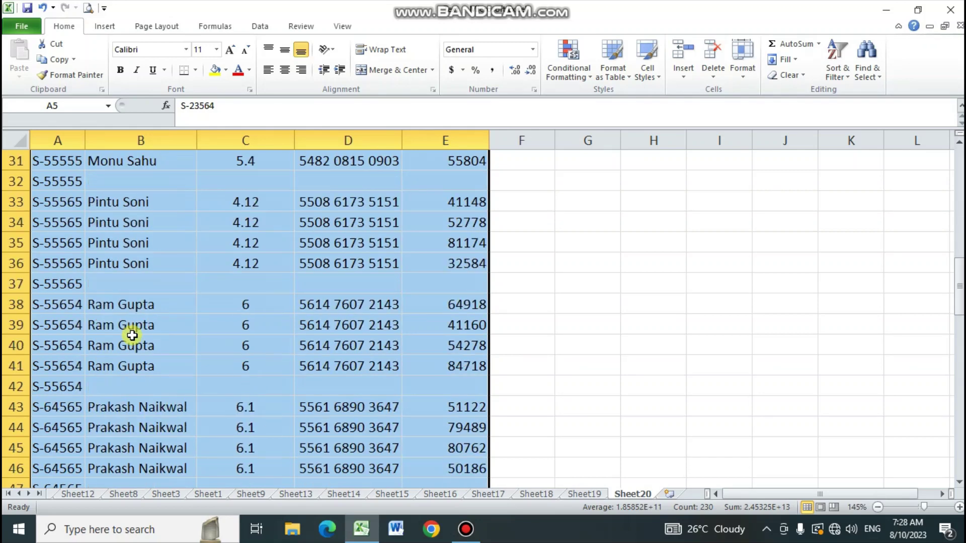
scroll(129, 328, "down", 5)
- Select the Salary values from E3 downward, then clear the selection
left_click(222, 418)
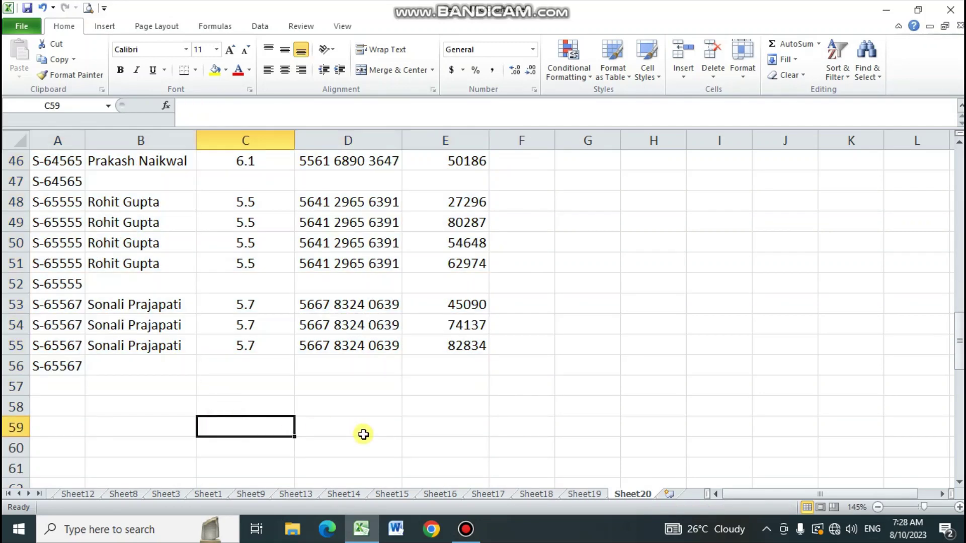
scroll(366, 433, "up", 5)
scroll(379, 431, "up", 10)
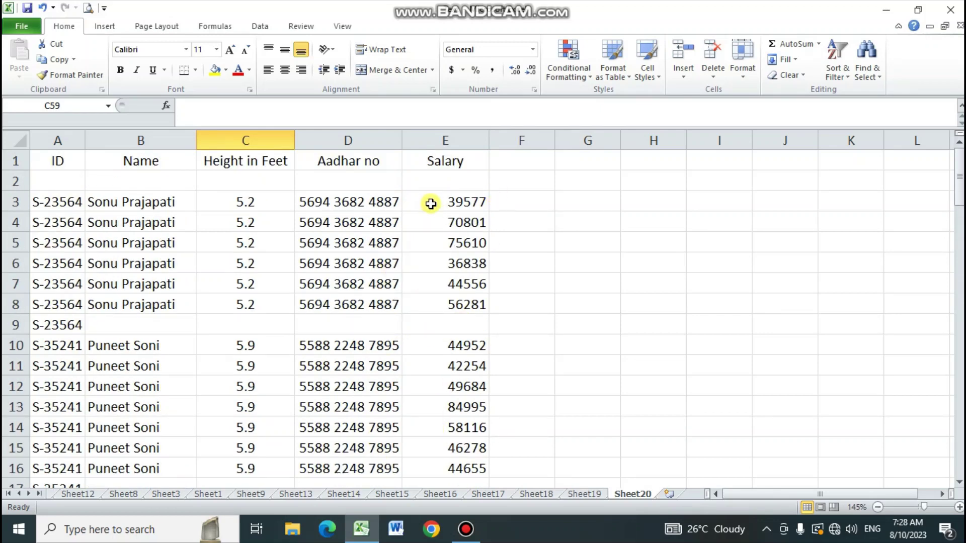
mouse_move(431, 204)
left_mouse_down()
mouse_move(463, 515)
mouse_move(455, 425)
left_mouse_up()
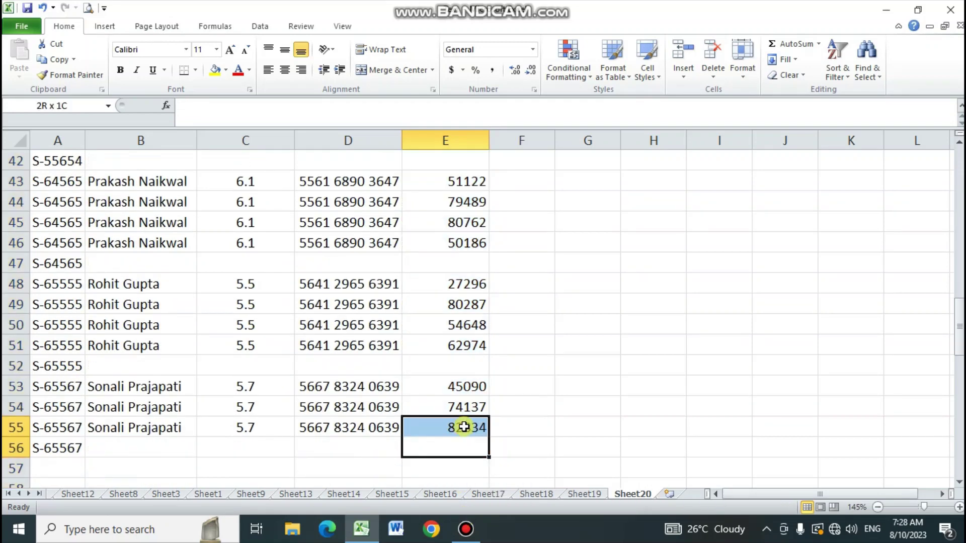
left_click(535, 385)
scroll(448, 300, "up", 11)
scroll(448, 294, "up", 3)
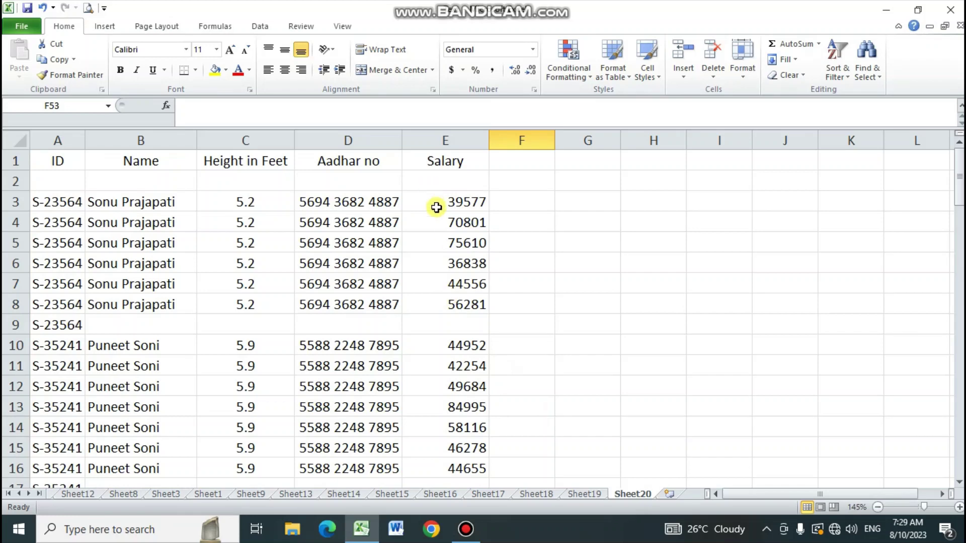
- Select the Salary range E3:E56
left_click(436, 207)
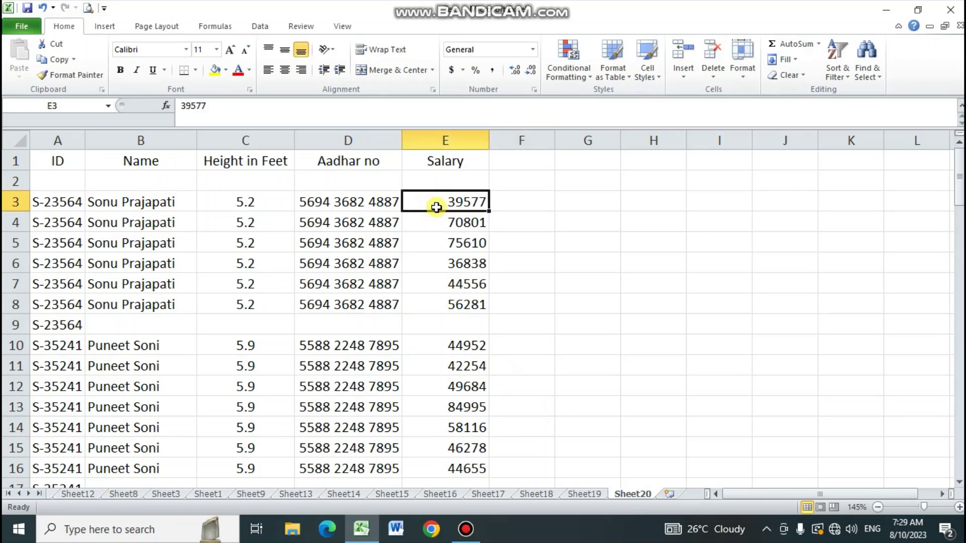
key("shift+Down")
key("shift+Down")
key("shift+Down")
key("shift+Down")
key("shift+Down")
key("shift+Down")
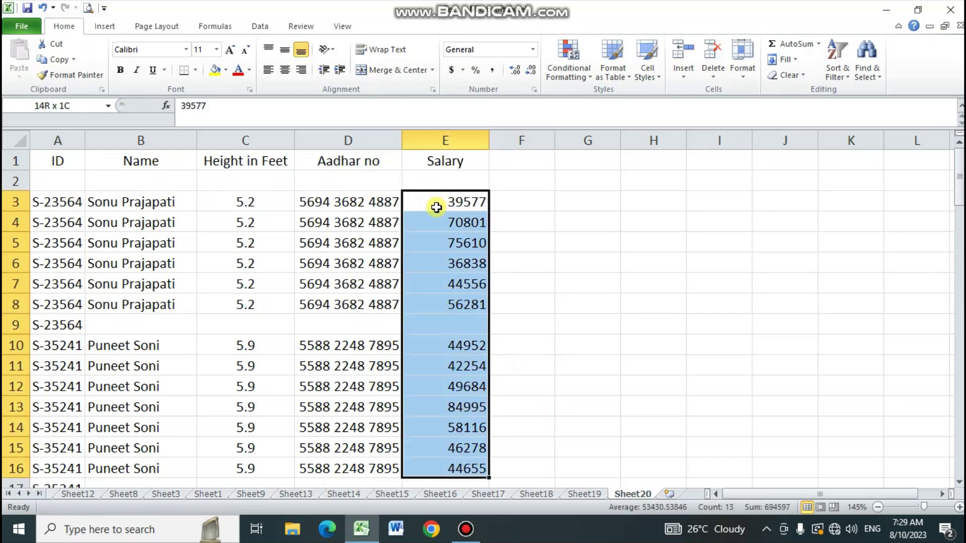
key("shift+Down")
key("shift+Down")
key("shift+Down")
key("shift+Down")
key("shift+Down")
key("shift+Down")
key("shift+Down")
key("shift+Down")
key("shift+Down")
key("shift+Down")
key("shift+Down")
key("shift+Down")
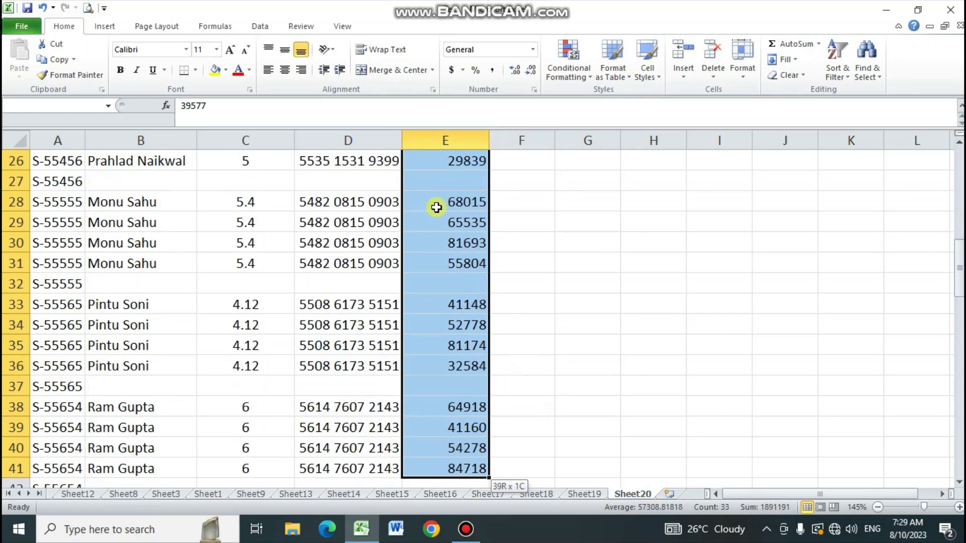
key("shift+Down")
key("shift+Down")
key("shift+Down")
key("shift+Down")
key("shift+Down")
key("shift+Down")
key("shift+Down")
key("shift+Down")
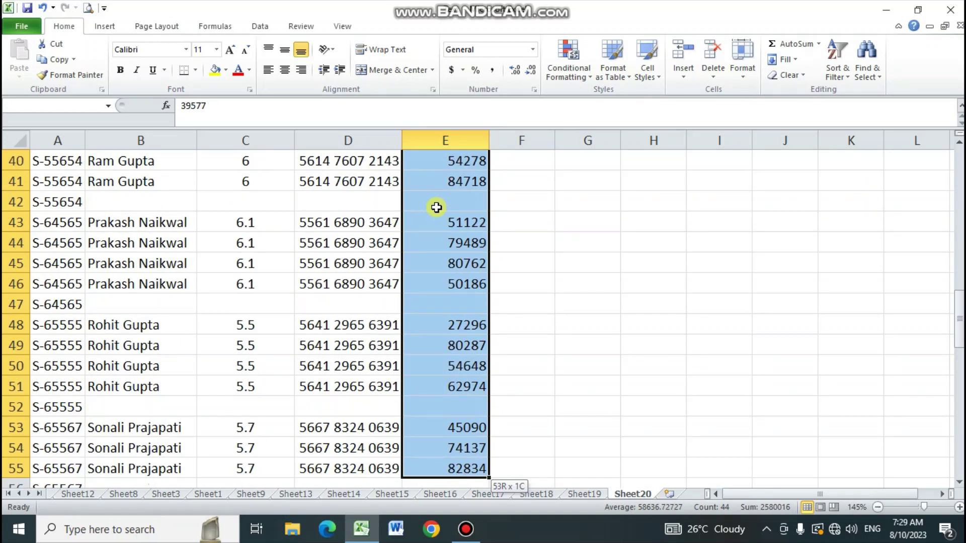
key("ctrl+shift+Down")
key("ctrl+shift+Up")
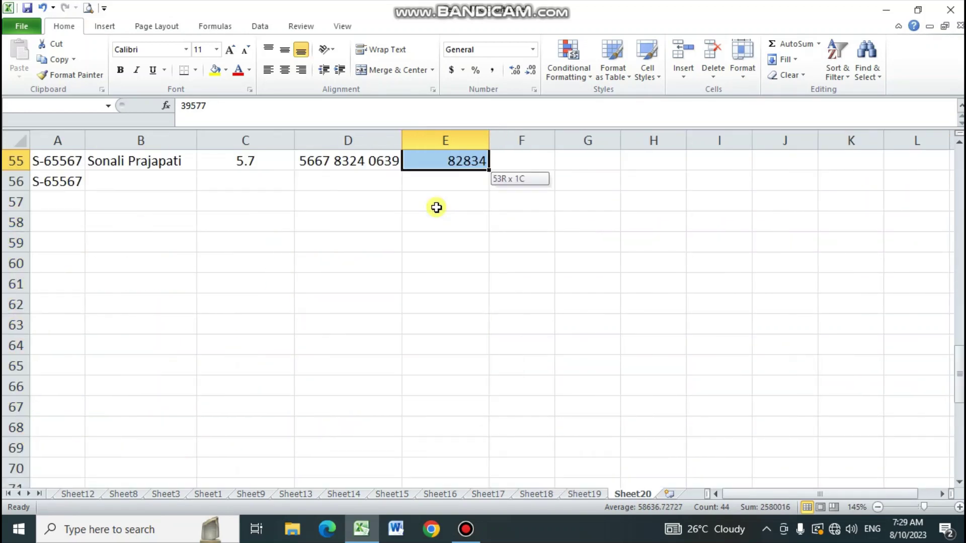
key("shift+Down")
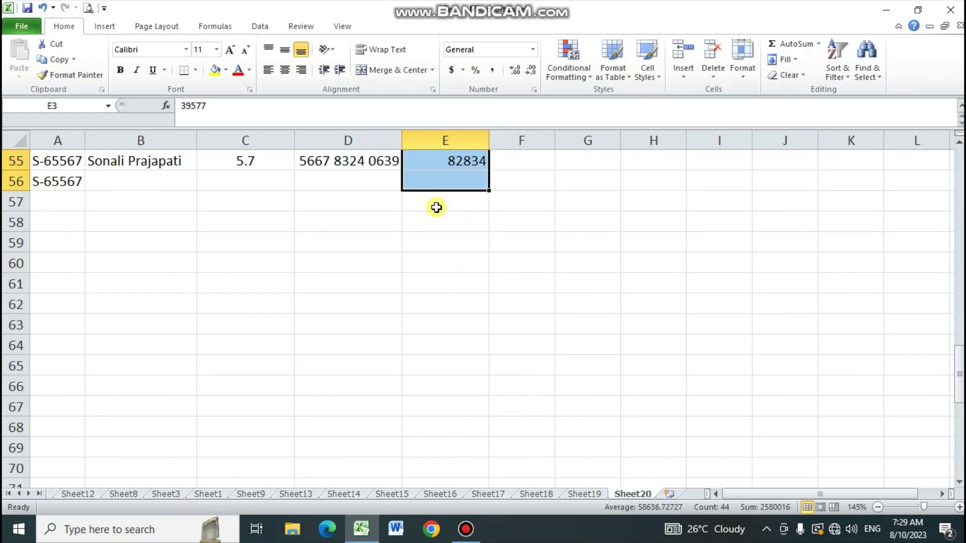
- Narrow the selection to blank cells only via Go To Special > Blanks
key("F5")
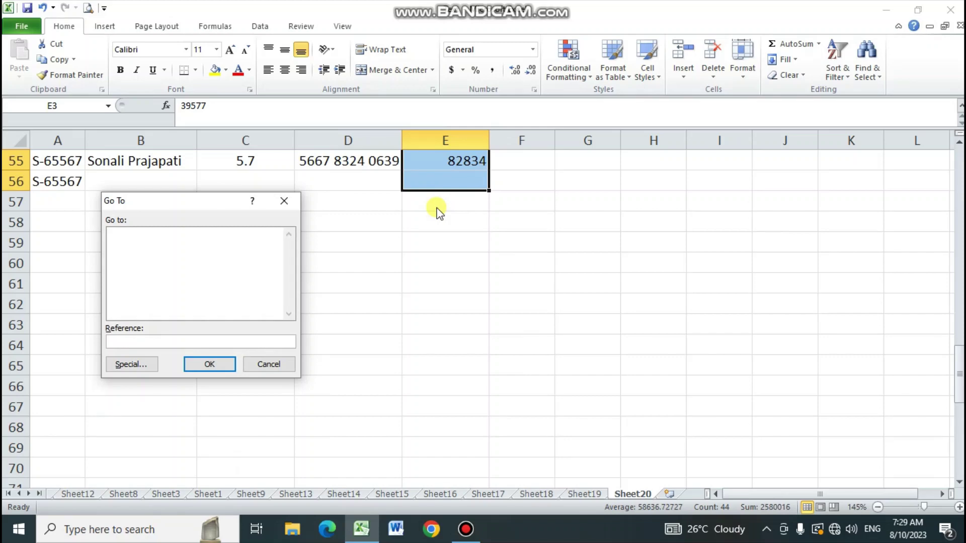
left_click(130, 364)
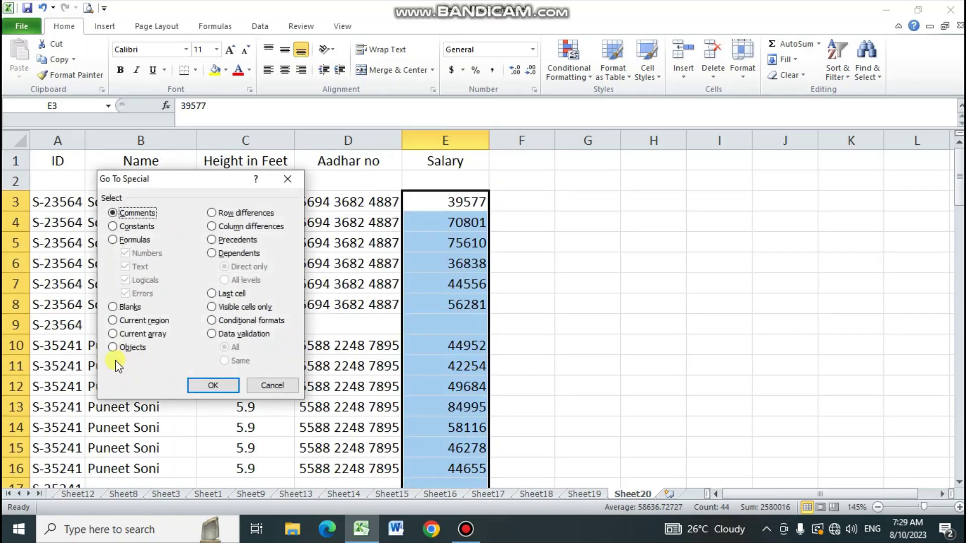
left_click(112, 304)
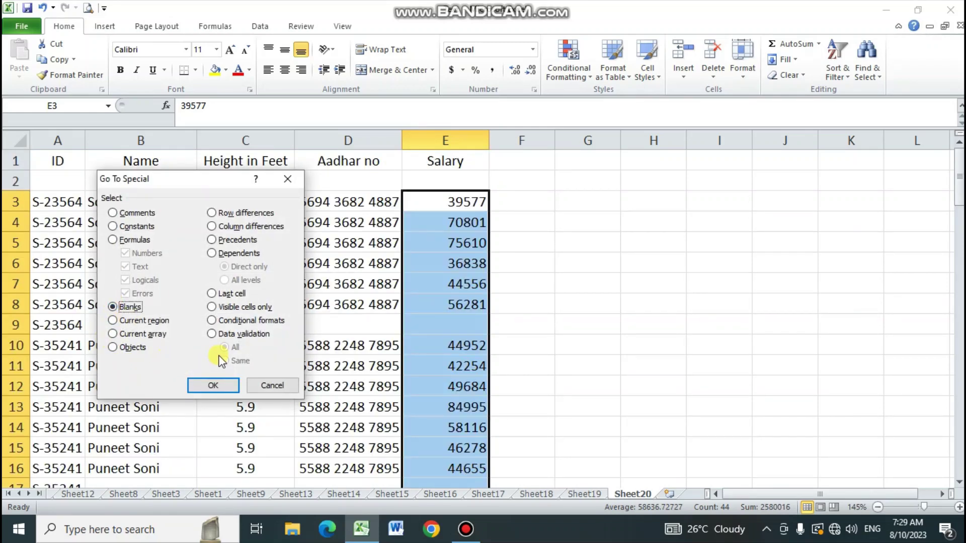
left_click(215, 385)
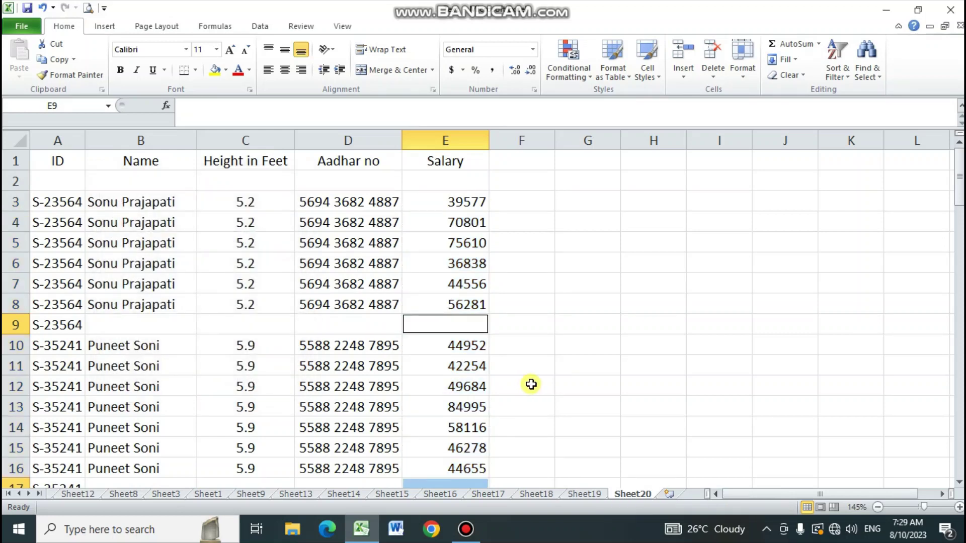
- AutoSum the blank Salary cells with Alt+=, e.g. E9 totals 323663 for S-23564
scroll(531, 384, "down", 7)
scroll(531, 385, "down", 7)
scroll(529, 384, "up", 4)
scroll(528, 382, "up", 9)
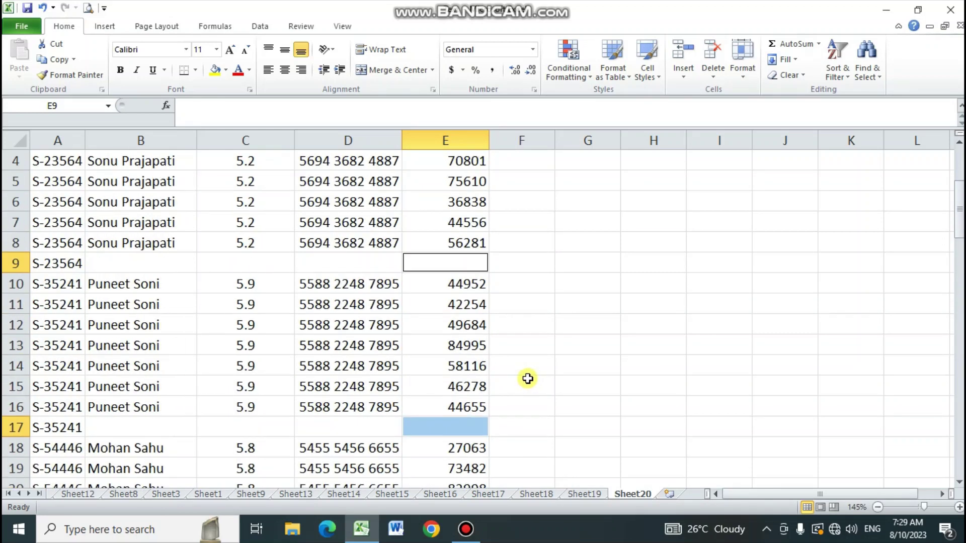
scroll(527, 378, "up", 1)
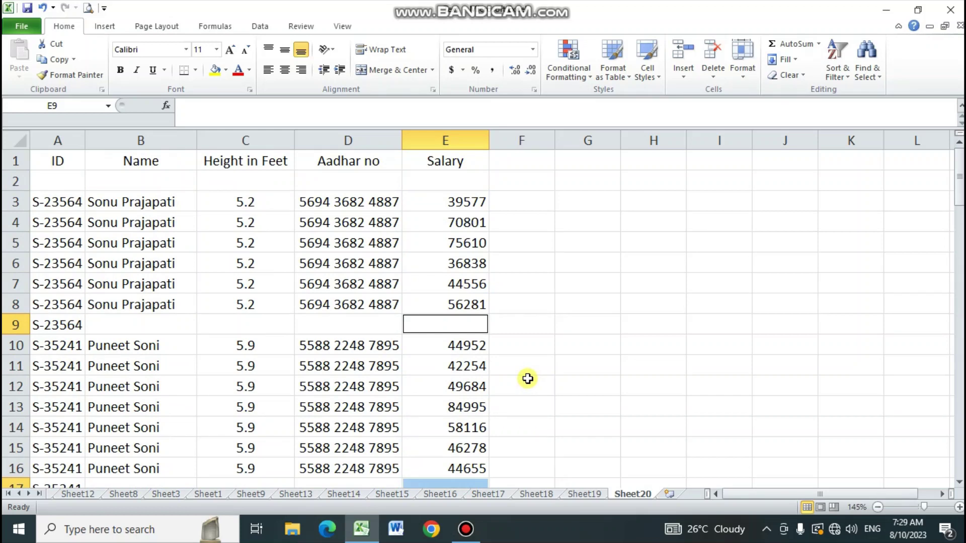
key("alt+equal")
scroll(527, 378, "down", 7)
scroll(527, 378, "down", 6)
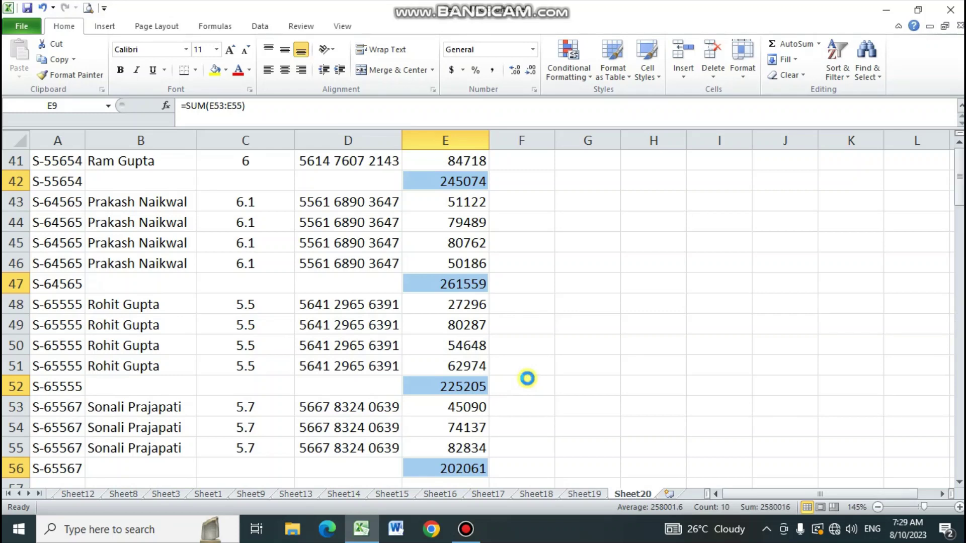
scroll(527, 379, "up", 13)
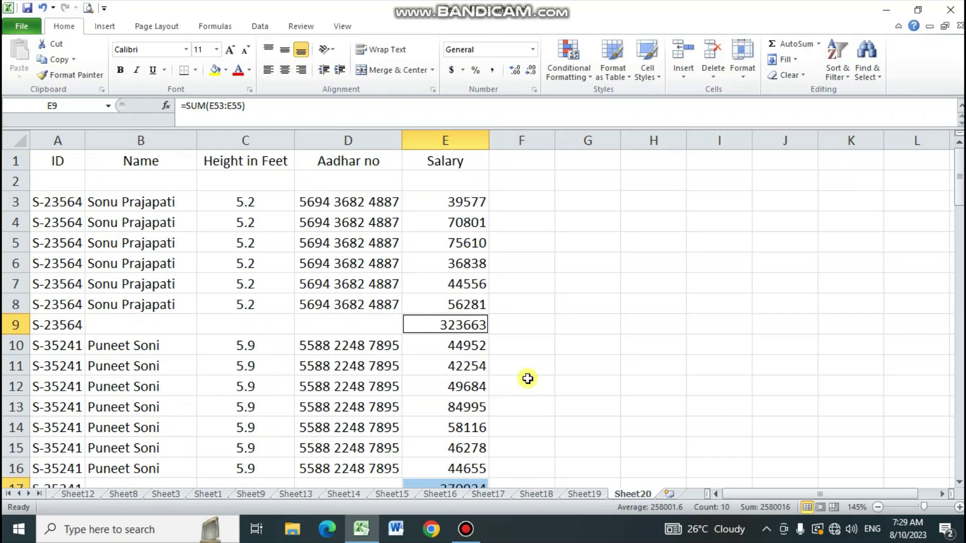
scroll(576, 417, "down", 3)
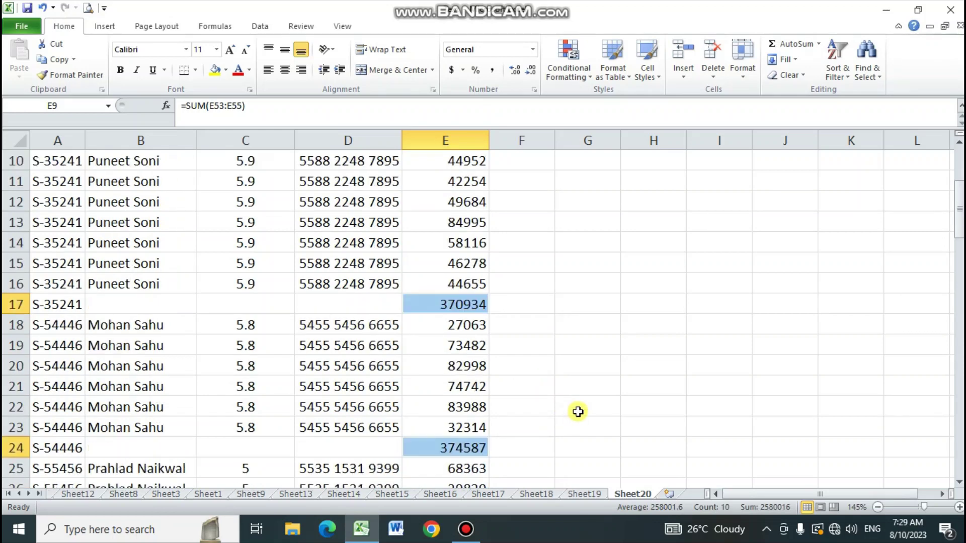
scroll(577, 405, "down", 1)
scroll(573, 402, "up", 4)
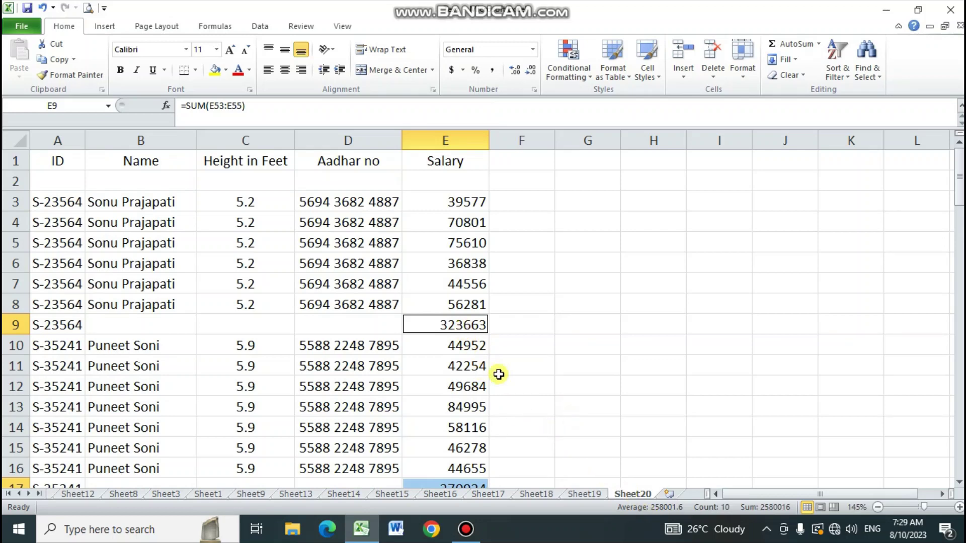
- Make the selected Salary subtotal values bold
left_click(121, 69)
scroll(688, 316, "down", 6)
left_click(691, 324)
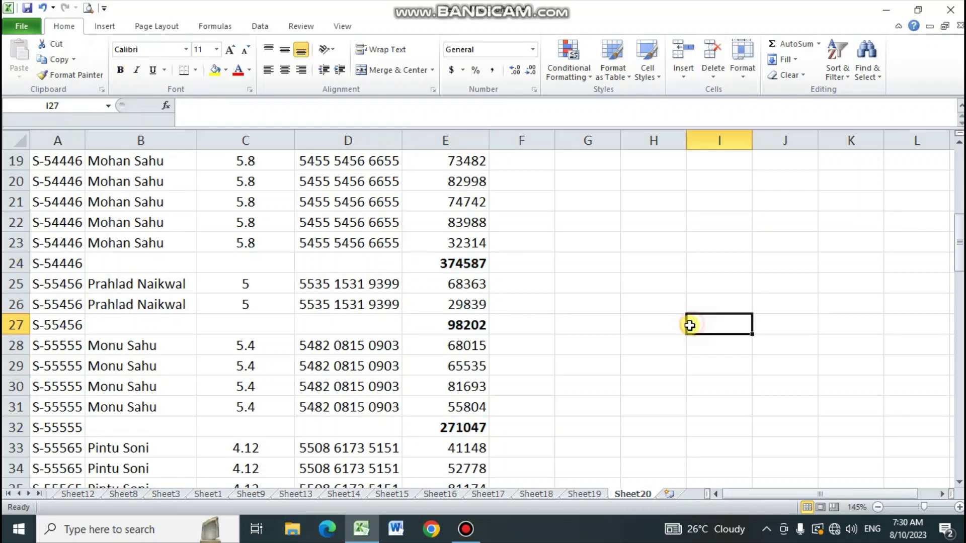
scroll(646, 362, "up", 6)
- Select salaries E3:E8 to confirm their status-bar sum is 323663
left_click_drag(441, 202, 473, 302)
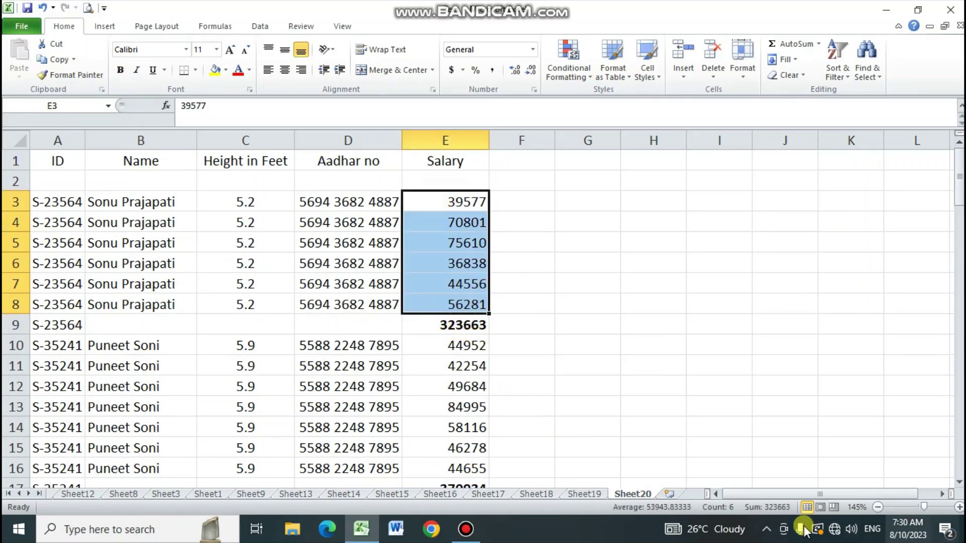
left_click(724, 362)
scroll(533, 296, "down", 6)
scroll(544, 308, "down", 9)
scroll(543, 306, "up", 6)
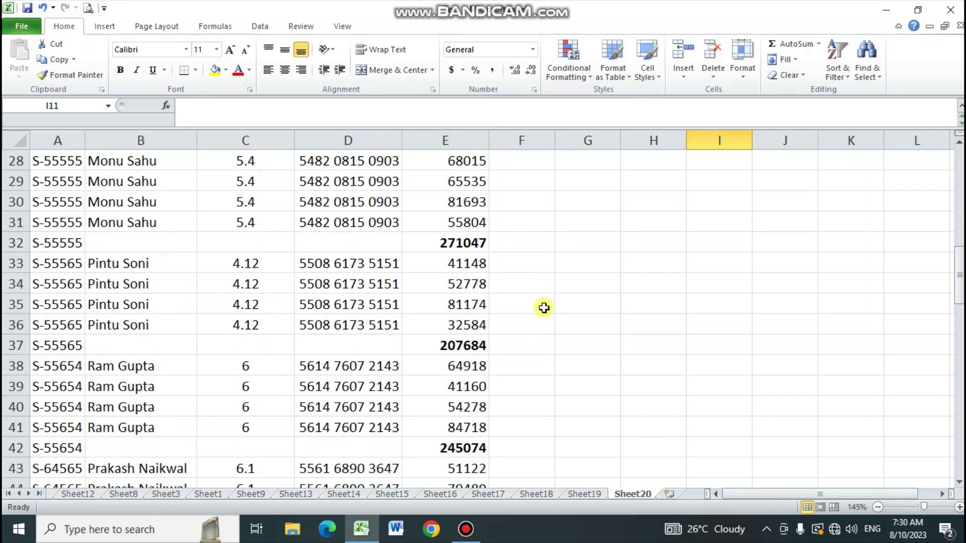
scroll(544, 306, "up", 4)
scroll(544, 306, "up", 1)
scroll(166, 207, "up", 3)
scroll(153, 201, "up", 1)
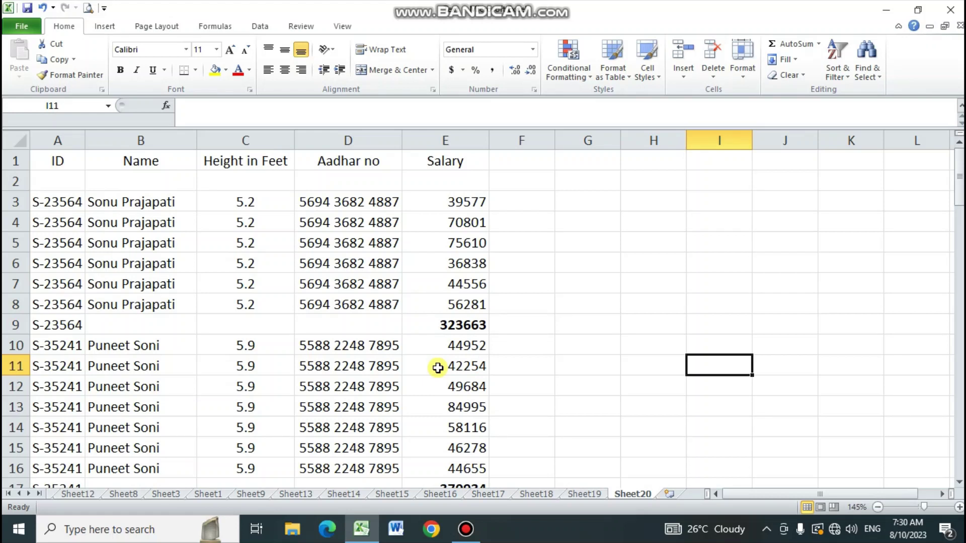
- Delete the blank row 2, then apply All Borders to the table A1:E55
left_click(13, 181)
key("ctrl+minus")
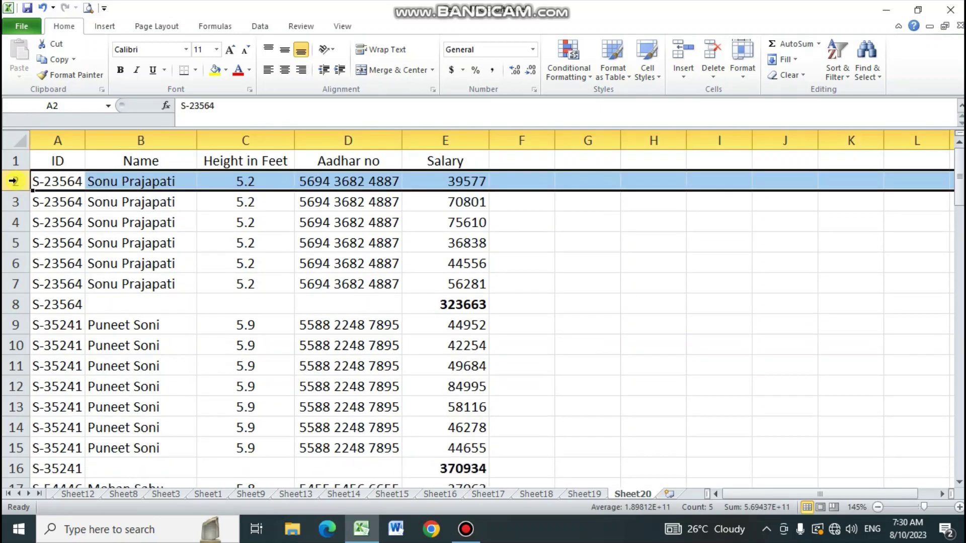
left_click(41, 162)
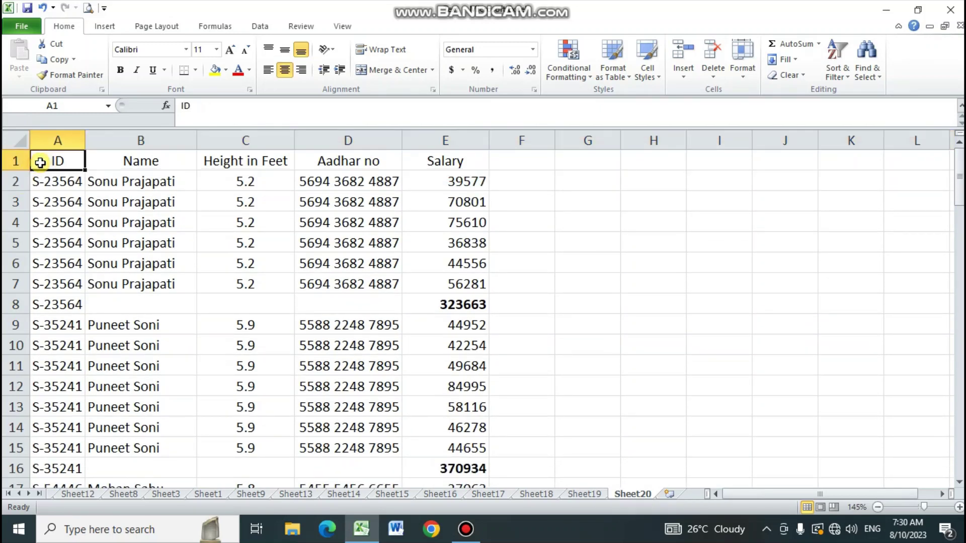
key("ctrl+shift+End")
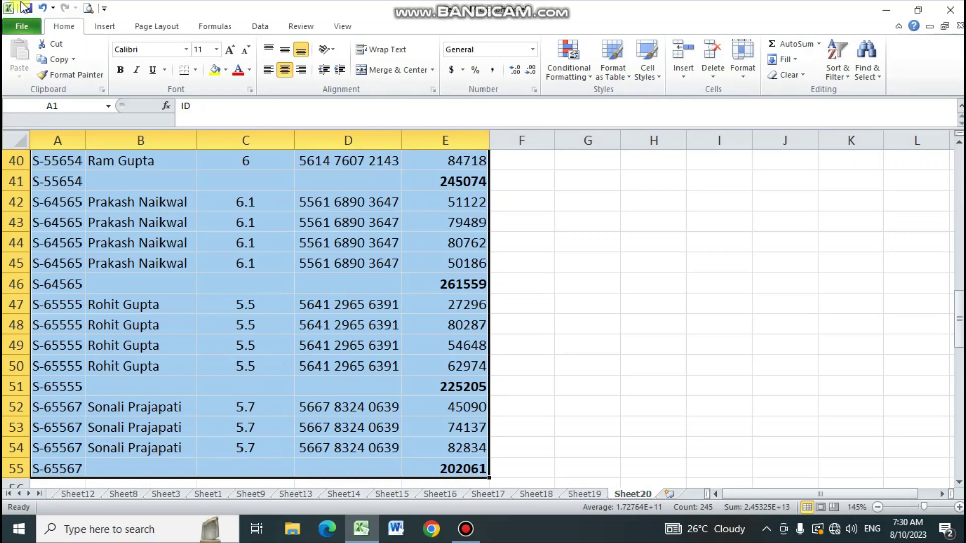
left_click(195, 71)
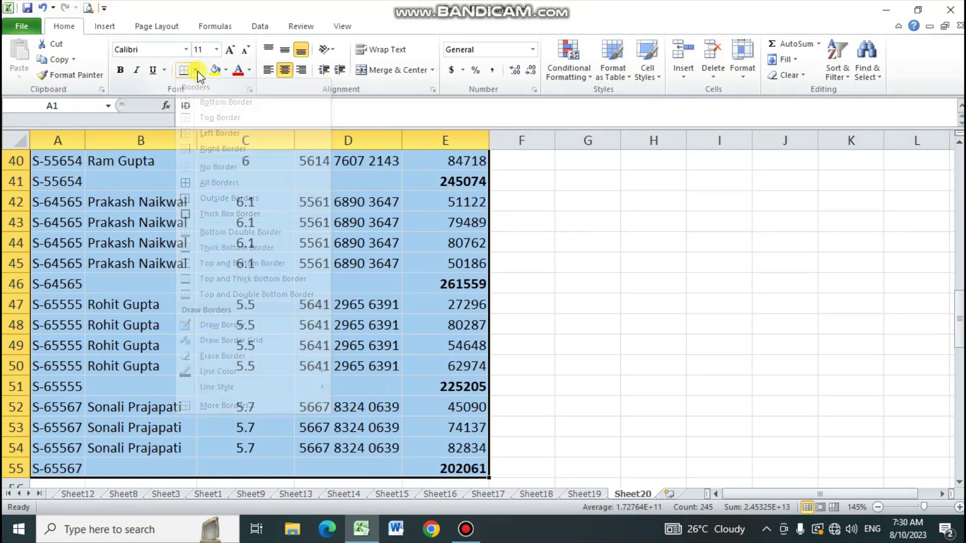
left_click(195, 71)
left_click(196, 71)
left_click(219, 192)
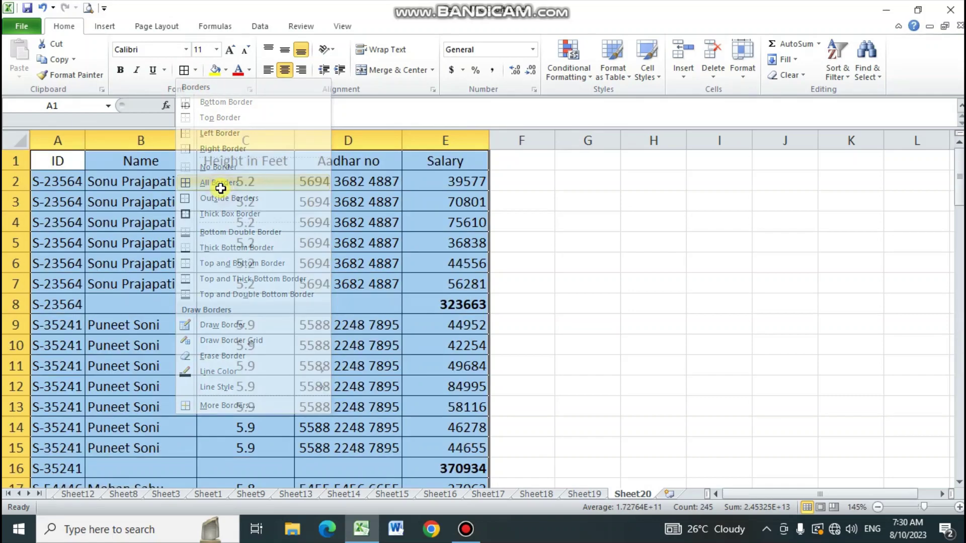
left_click(503, 345)
scroll(561, 384, "down", 9)
scroll(561, 384, "down", 8)
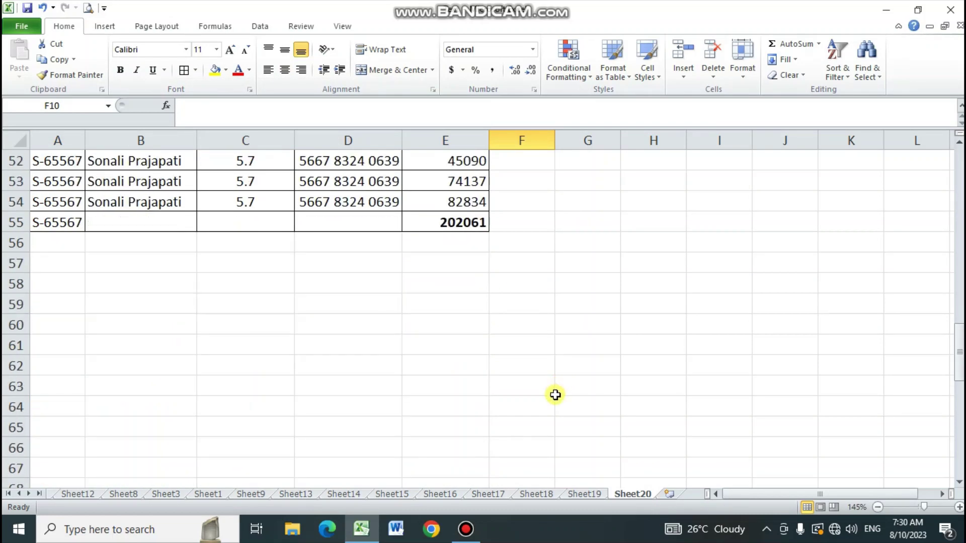
scroll(554, 392, "up", 3)
scroll(476, 280, "up", 6)
scroll(401, 218, "up", 4)
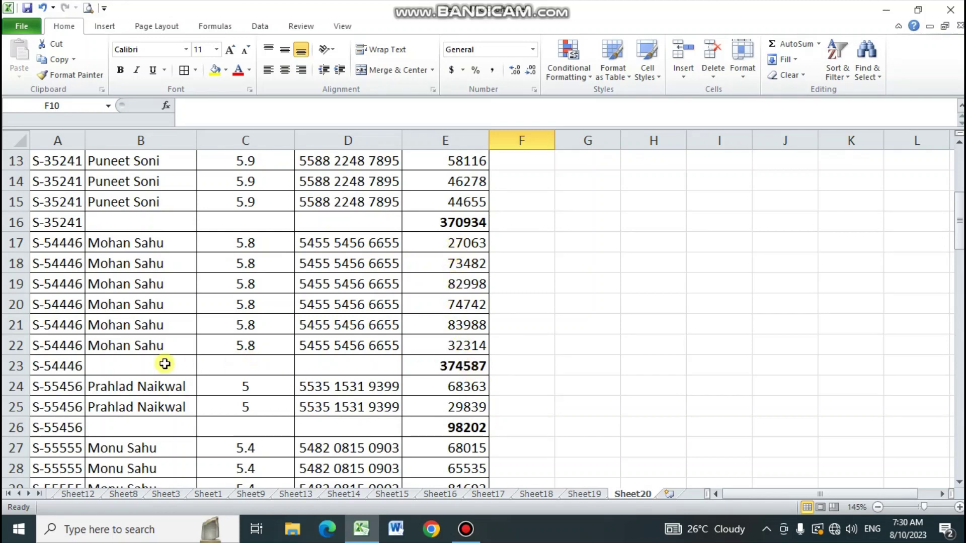
scroll(240, 401, "down", 9)
scroll(240, 400, "down", 5)
scroll(240, 401, "up", 9)
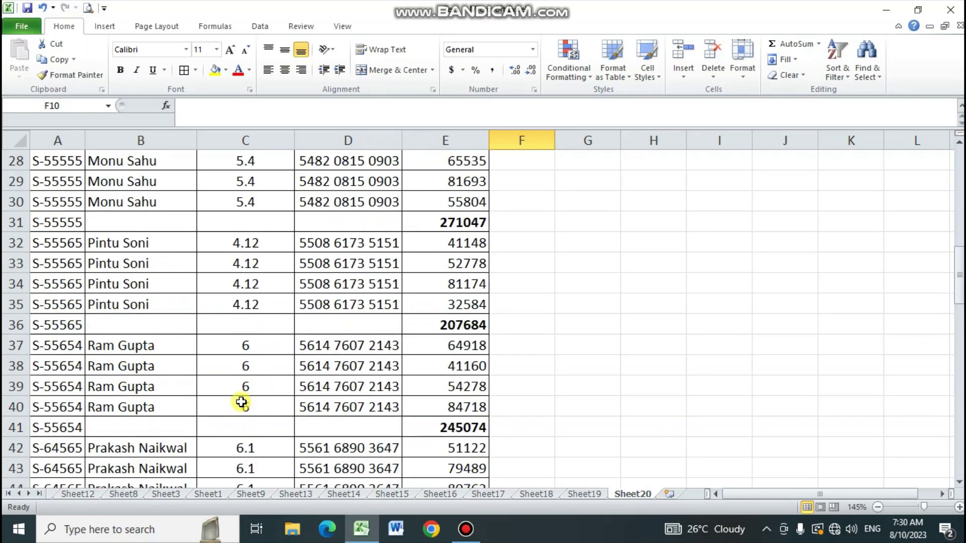
scroll(241, 403, "up", 5)
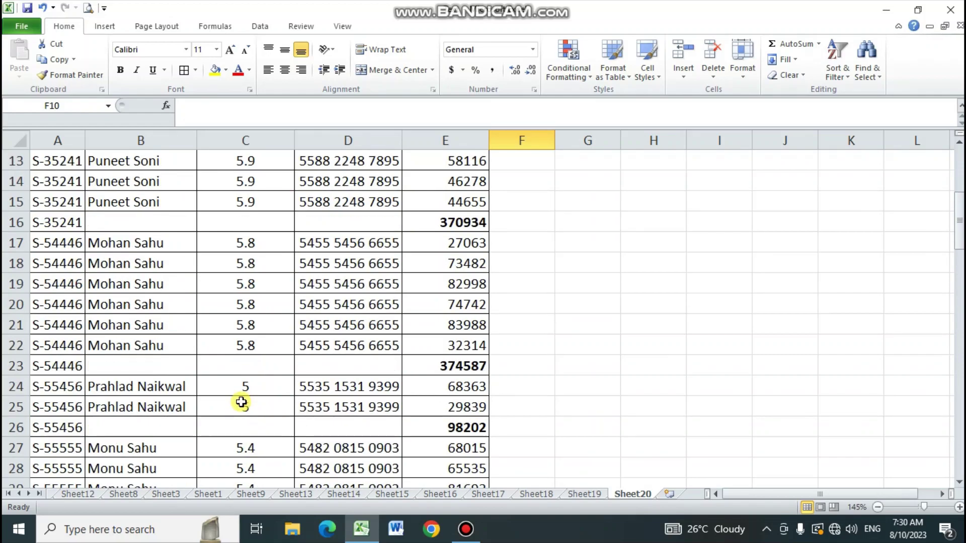